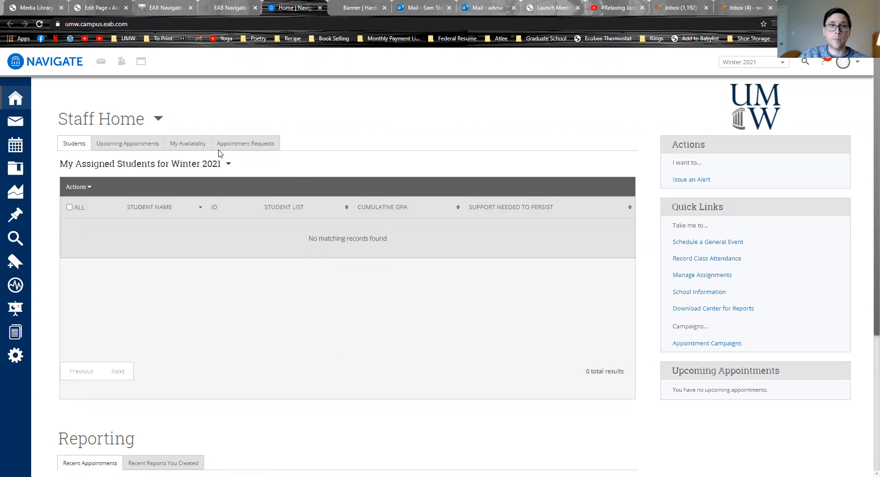
# Step: Show the staff availability times and start adding a new time, looking over the availability form
pyautogui.click(189, 145)
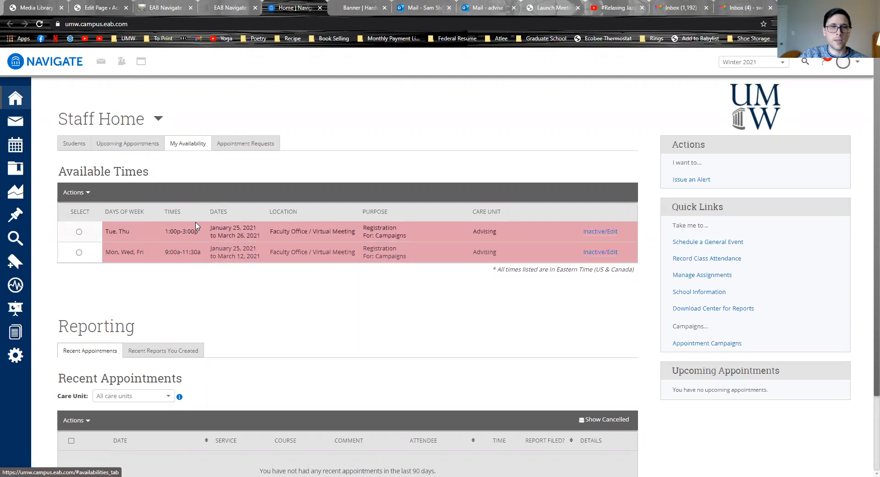
pyautogui.click(77, 193)
pyautogui.click(87, 211)
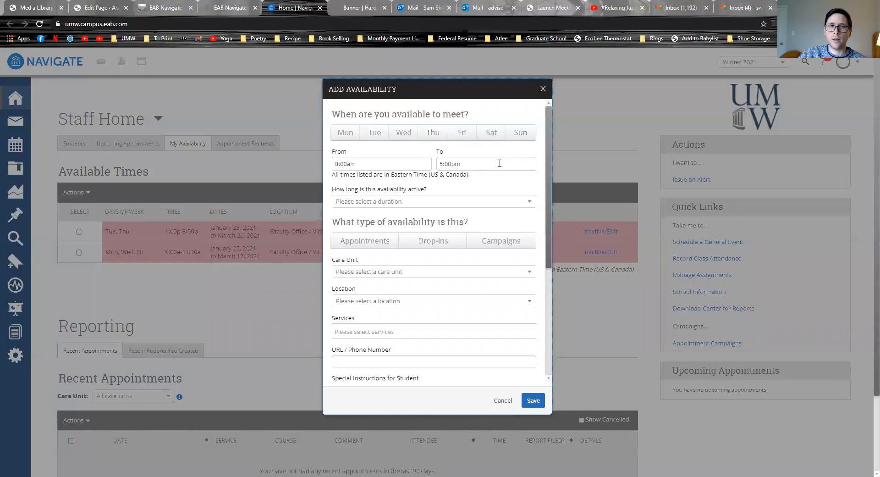
pyautogui.scroll(-4, 464, 219)
pyautogui.scroll(4, 464, 219)
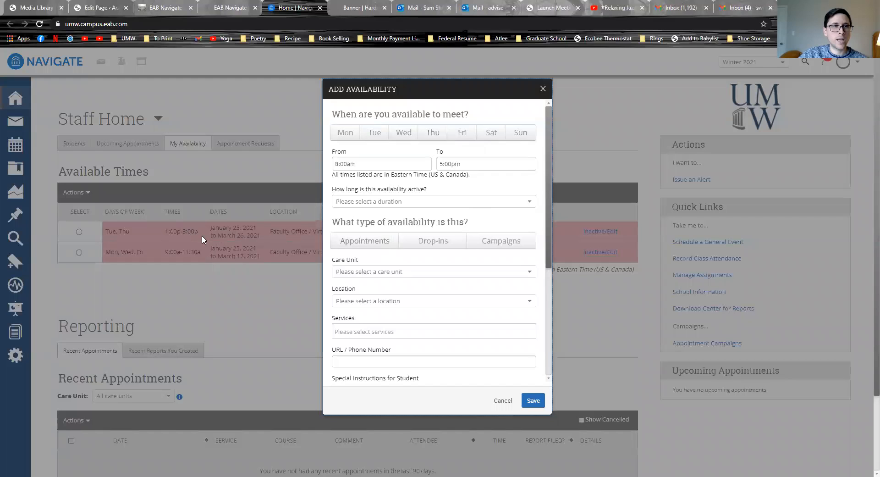
# Step: Mark Monday and Wednesday as the available meeting days
pyautogui.click(356, 138)
pyautogui.click(352, 138)
pyautogui.click(352, 137)
pyautogui.click(404, 133)
# Step: Set the meeting hours from 2:00pm to 3:00pm
pyautogui.click(388, 164)
pyautogui.scroll(-3, 383, 209)
pyautogui.scroll(-4, 366, 220)
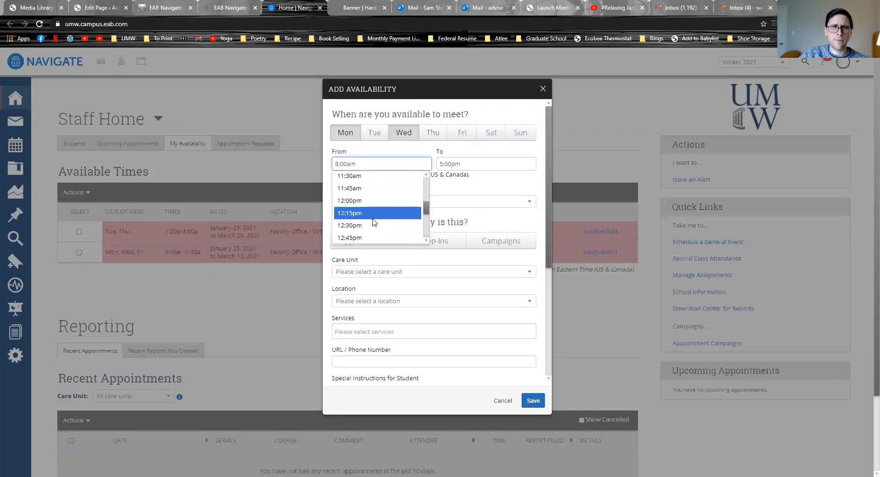
pyautogui.click(359, 211)
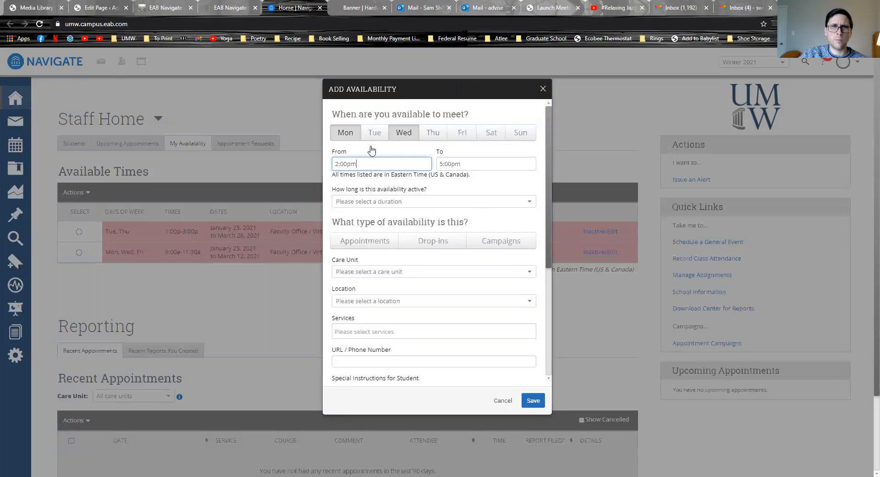
pyautogui.click(486, 165)
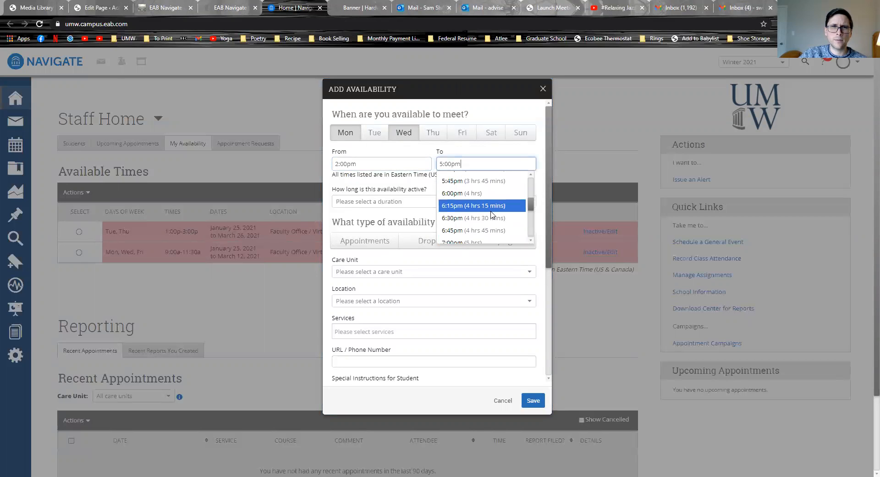
pyautogui.scroll(4, 492, 215)
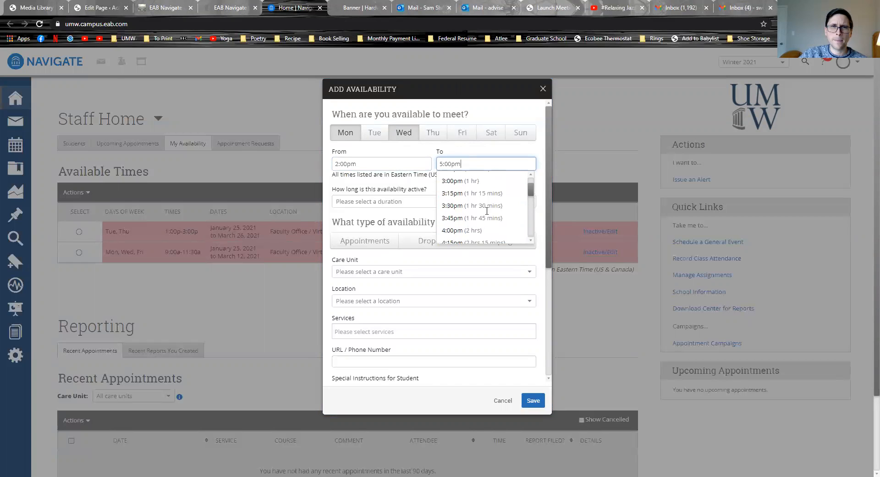
pyautogui.click(469, 227)
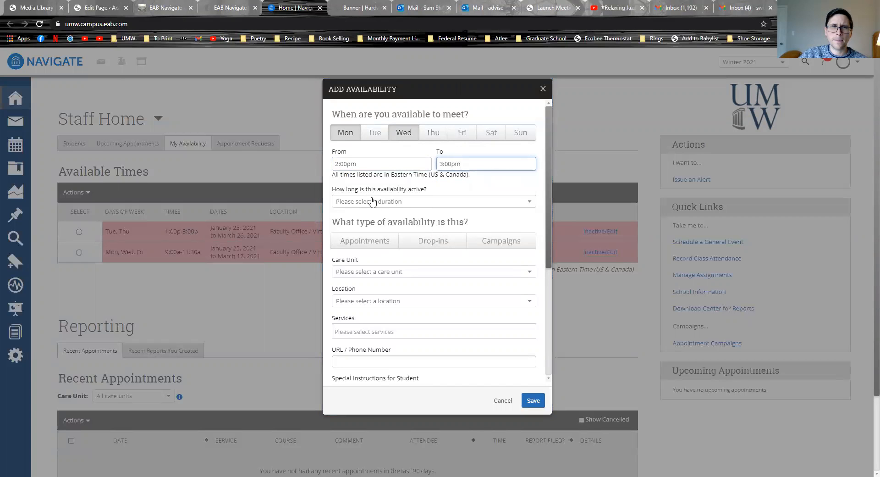
# Step: Make the availability active for a range of dates, starting on 03/08/2021 and ending on 04/09/2021
pyautogui.scroll(-1, 390, 207)
pyautogui.click(406, 156)
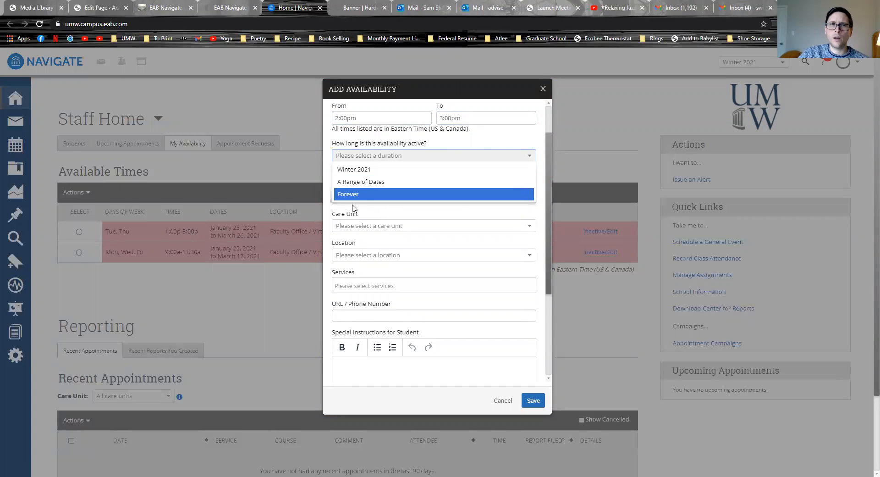
pyautogui.click(380, 182)
pyautogui.click(382, 200)
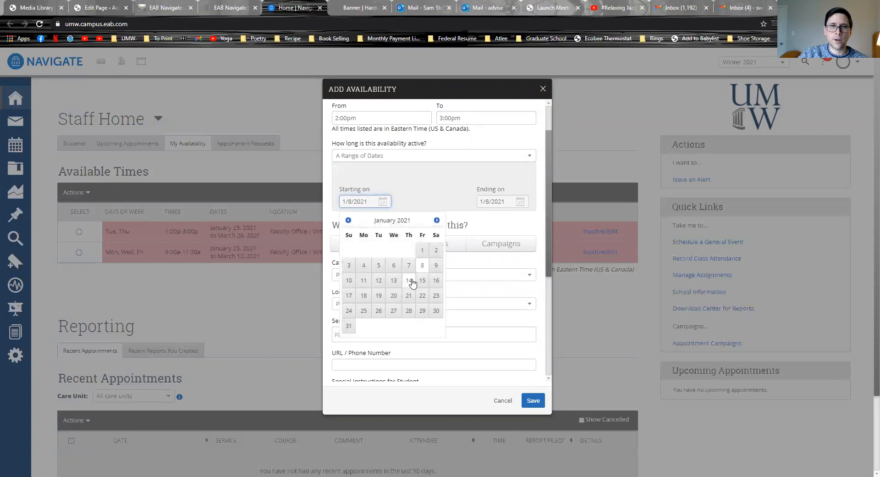
pyautogui.click(436, 221)
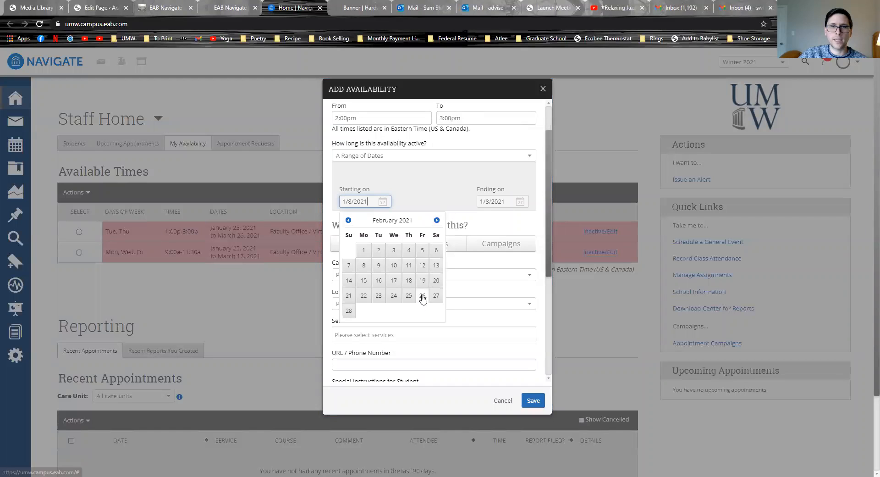
pyautogui.click(437, 221)
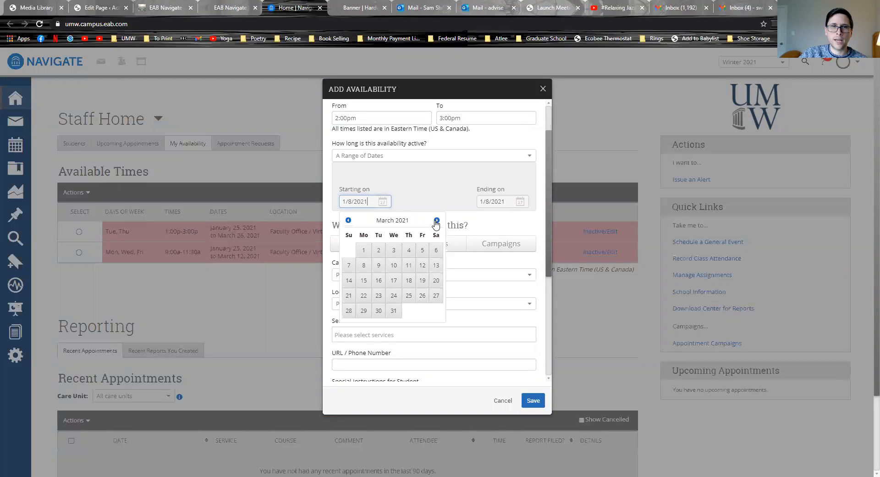
pyautogui.click(364, 266)
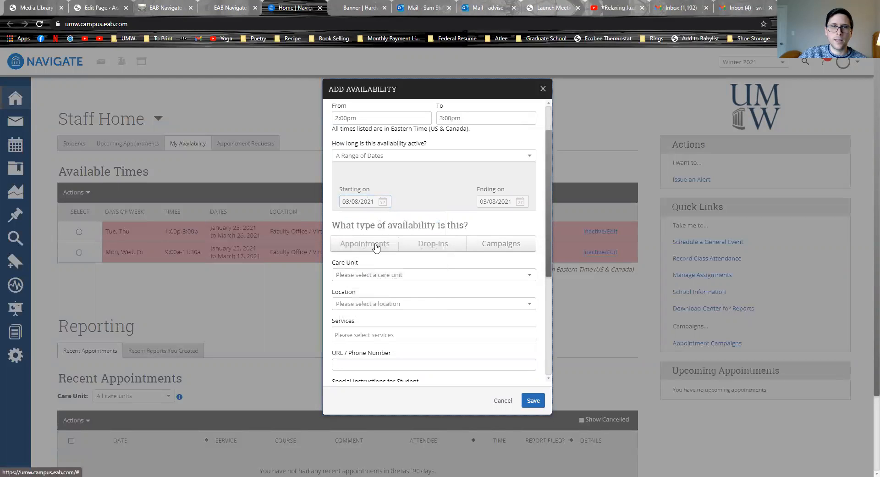
pyautogui.click(513, 203)
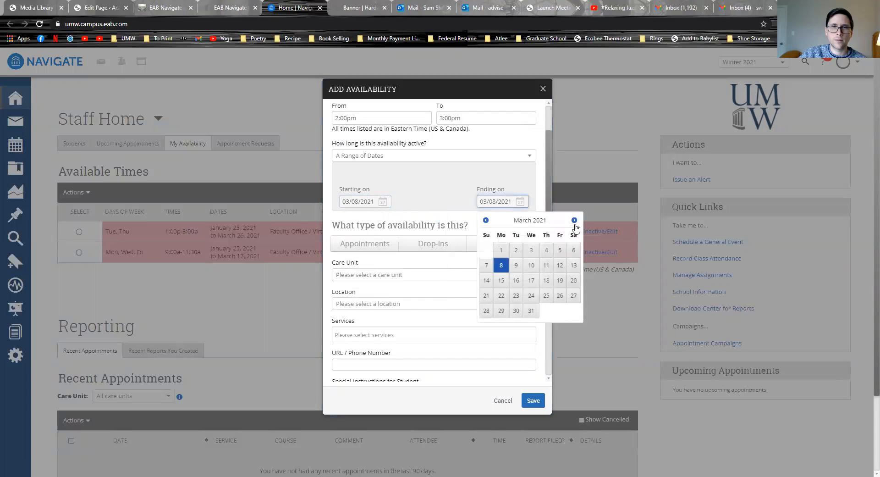
pyautogui.click(574, 221)
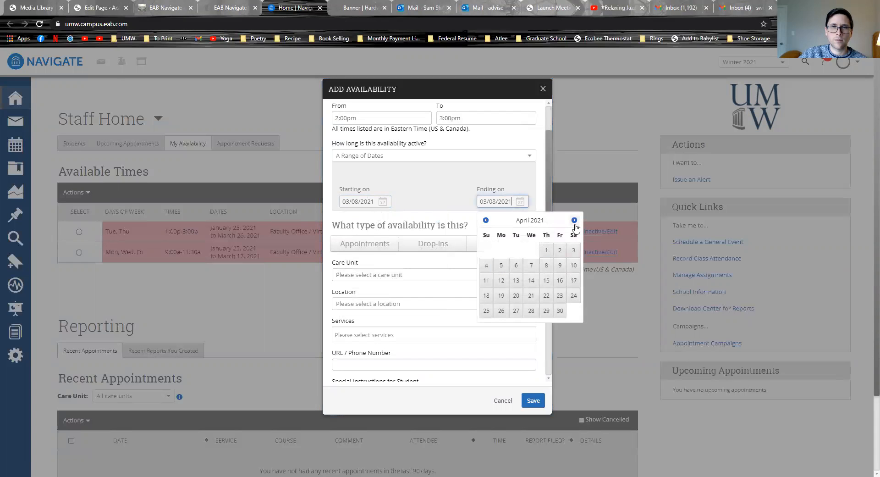
pyautogui.click(560, 266)
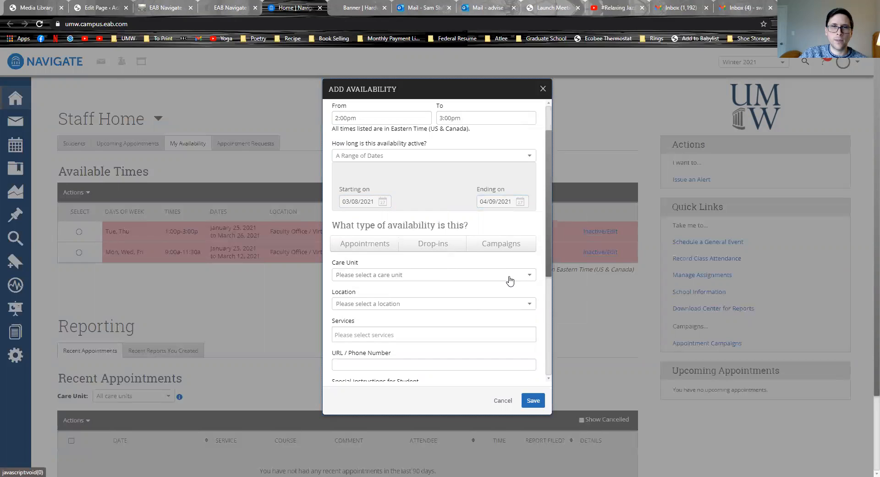
# Step: Set the availability type to Campaigns and the care unit to Advising
pyautogui.scroll(-2, 453, 210)
pyautogui.click(510, 161)
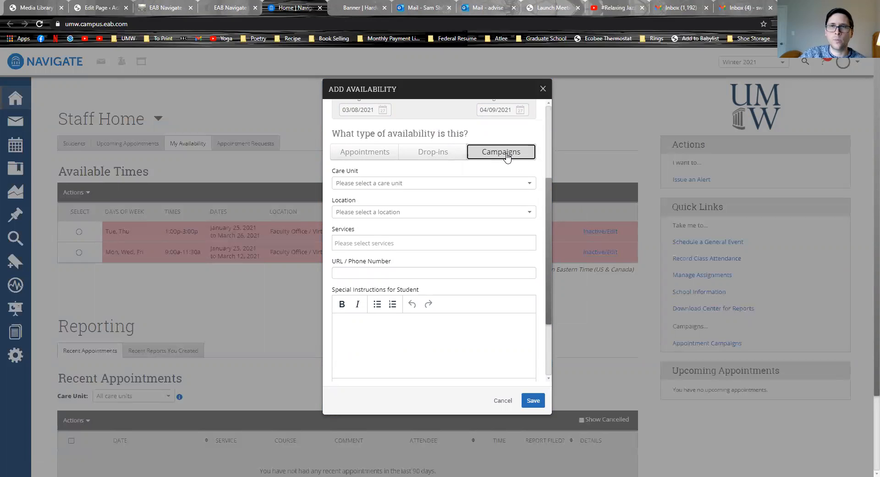
pyautogui.click(440, 184)
pyautogui.click(352, 198)
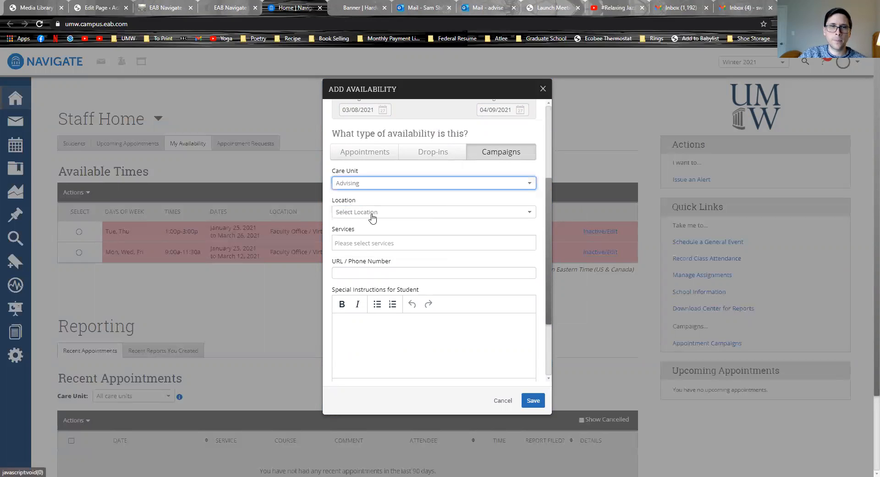
# Step: Set the location to Faculty Office / Virtual Meeting and add Registration as the service
pyautogui.click(371, 212)
pyautogui.scroll(-3, 412, 289)
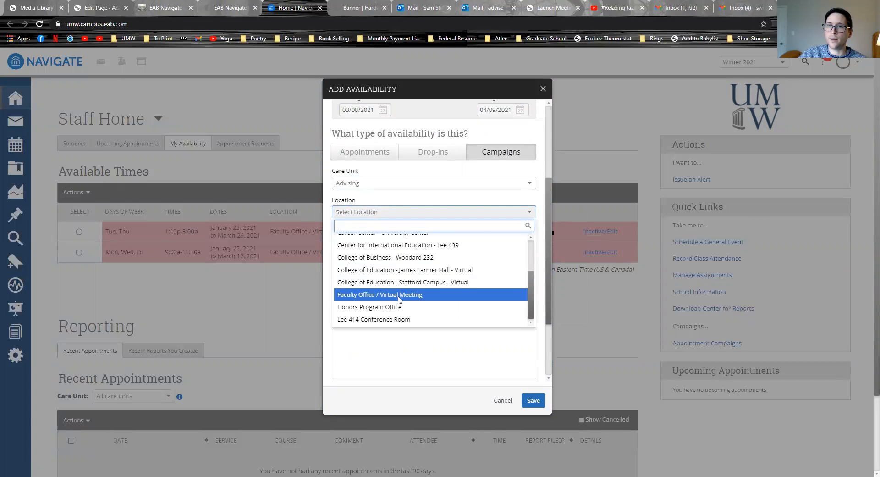
pyautogui.click(399, 295)
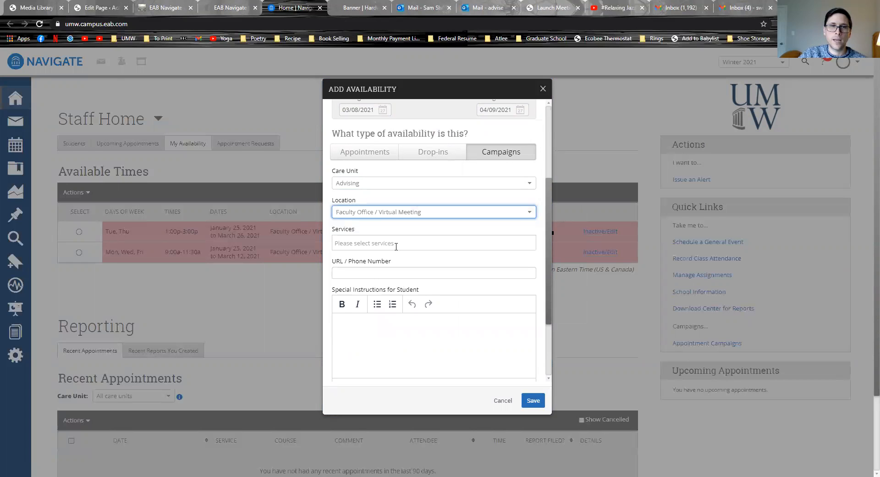
pyautogui.click(396, 244)
pyautogui.moveTo(531, 269); pyautogui.dragTo(527, 336)
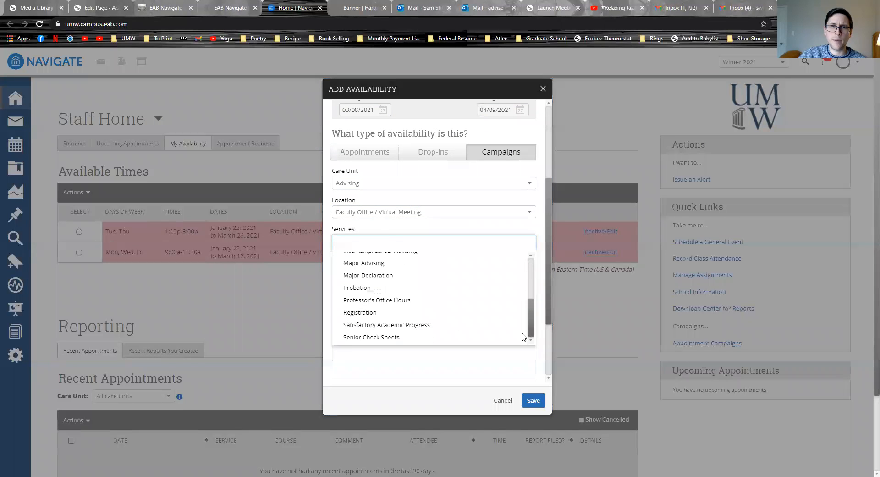
pyautogui.click(413, 313)
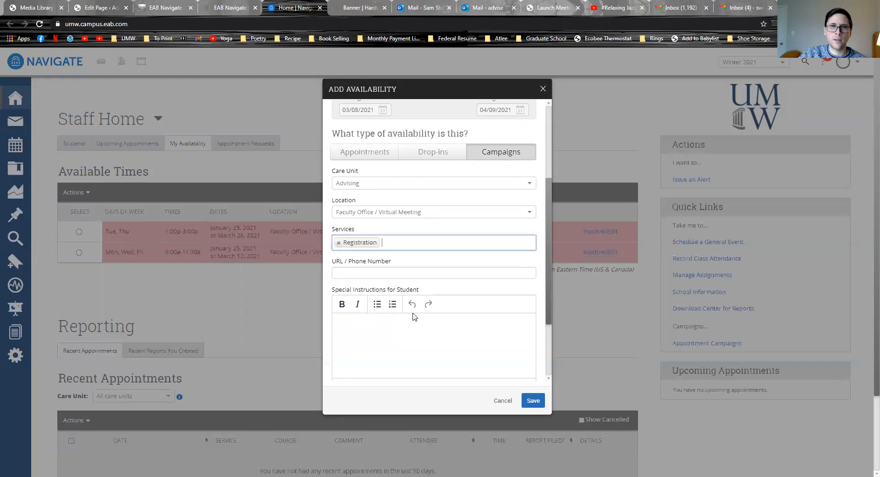
# Step: Save the new availability, leaving the URL / phone number and the special instructions for students blank
pyautogui.scroll(-1, 448, 287)
pyautogui.click(408, 227)
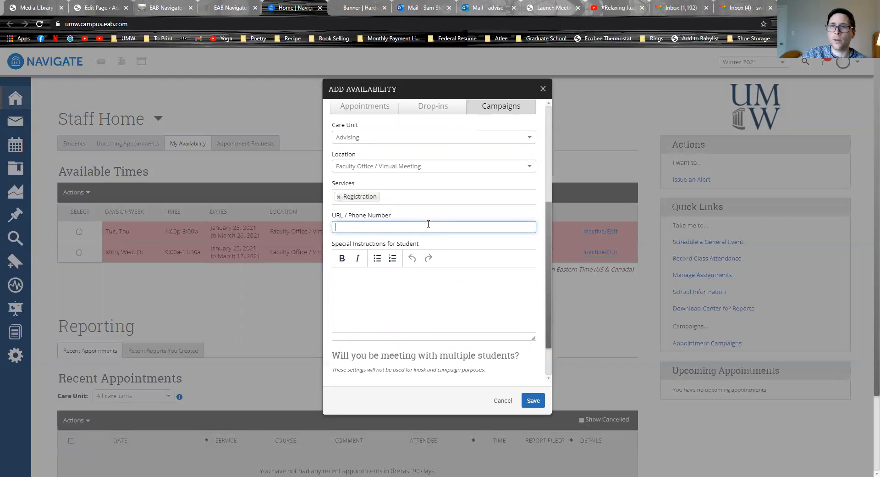
pyautogui.click(419, 278)
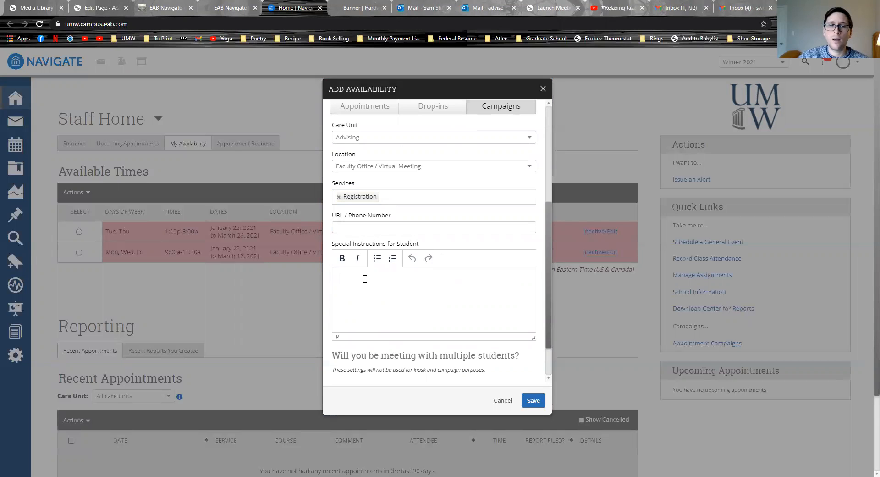
pyautogui.scroll(-1, 383, 296)
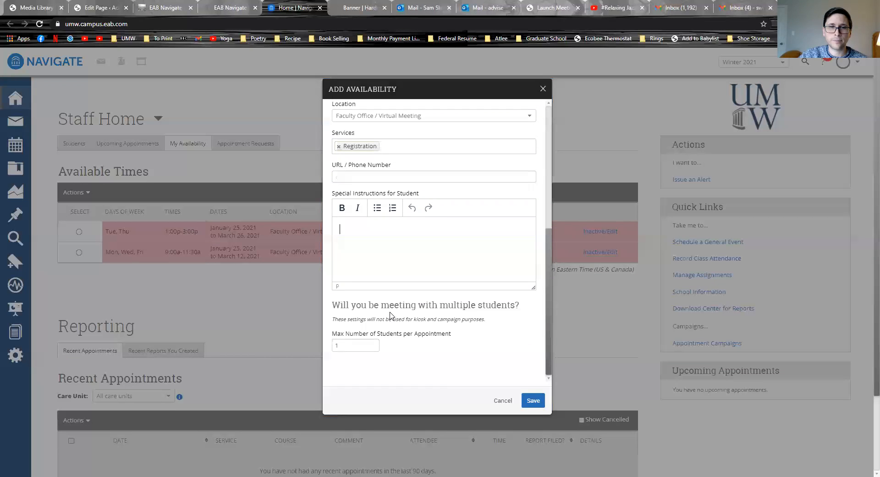
pyautogui.click(533, 401)
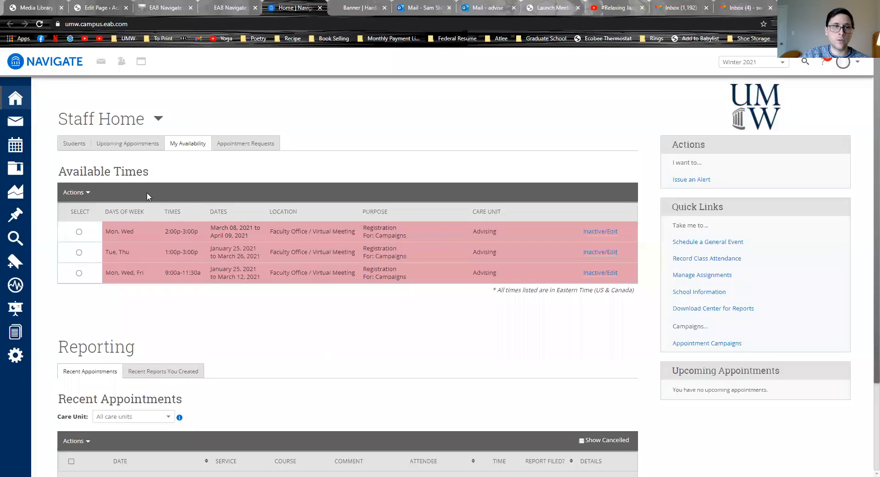
# Step: Select the Monday and Wednesday availability and view the actions offered for it
pyautogui.click(79, 231)
pyautogui.click(84, 193)
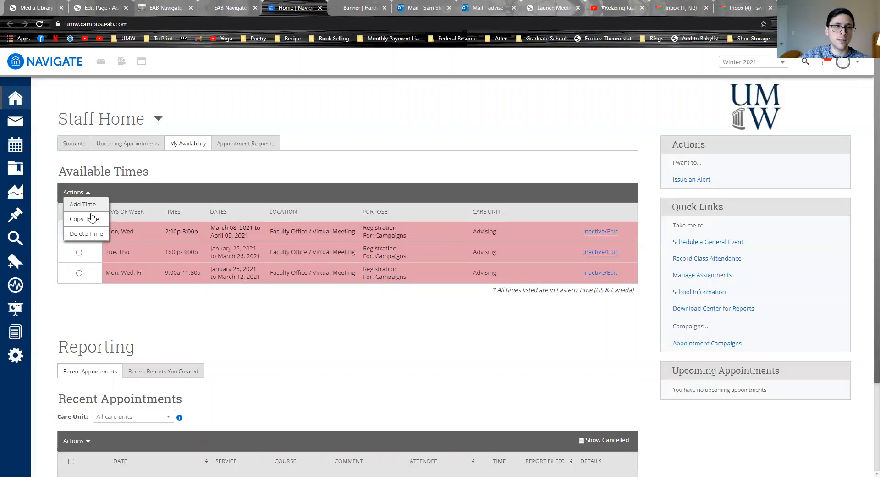
pyautogui.click(274, 191)
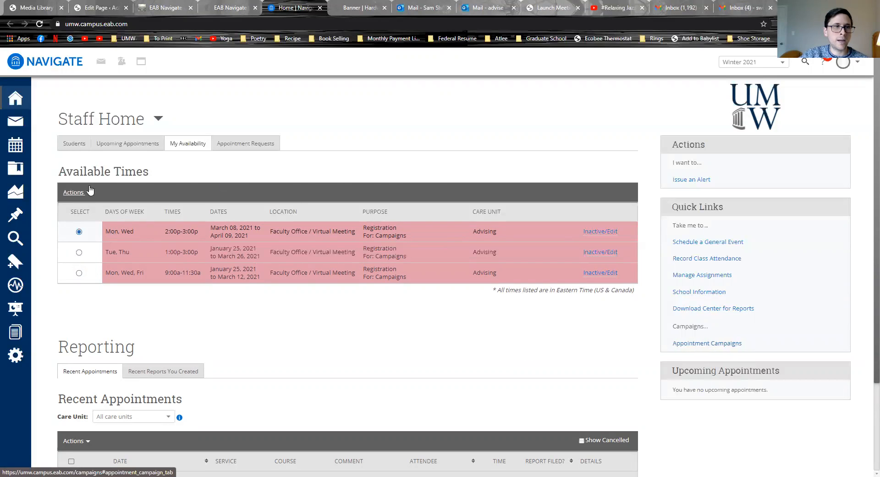
# Step: Go to the Winter 2021 appointment campaigns and start a new appointment campaign
pyautogui.click(16, 193)
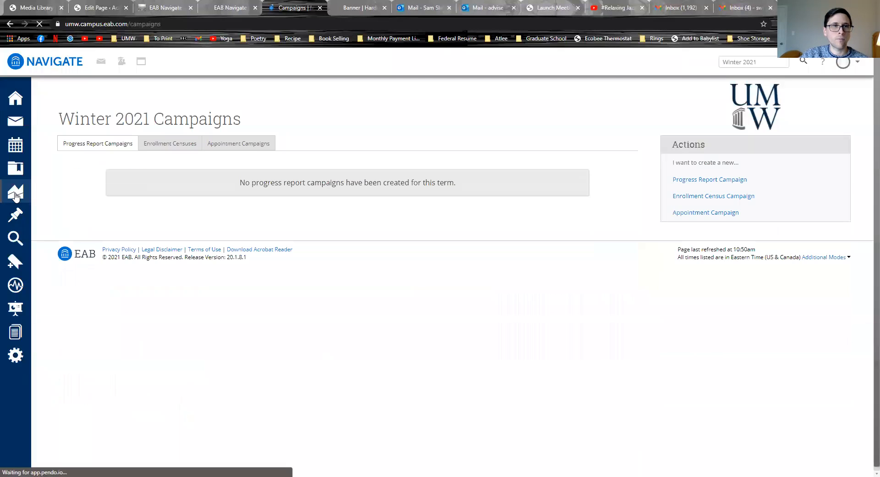
pyautogui.click(255, 148)
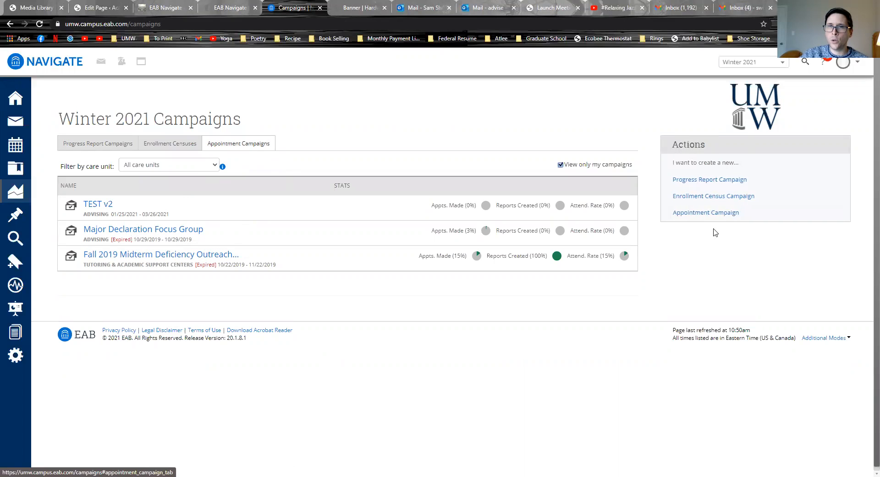
pyautogui.click(704, 213)
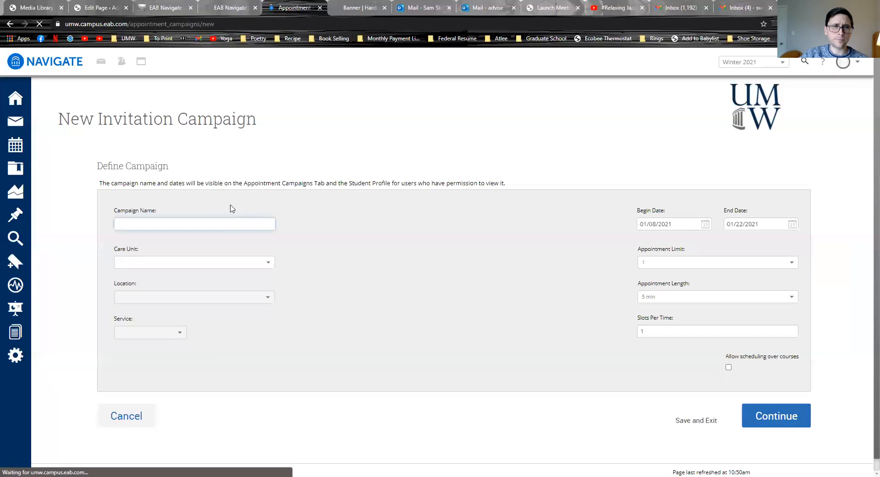
# Step: Name the new invitation campaign "TEST v3"
pyautogui.click(206, 224)
pyautogui.write('TEST v3')
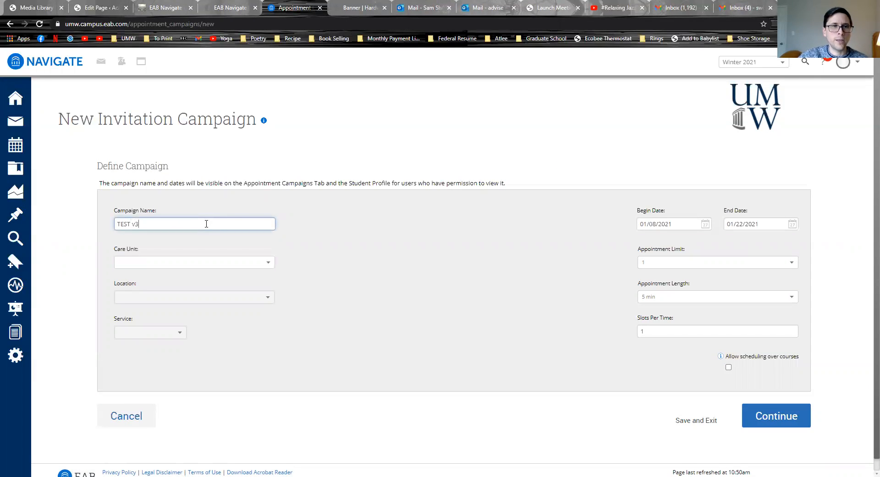
pyautogui.click(284, 182)
pyautogui.scroll(-1, 285, 264)
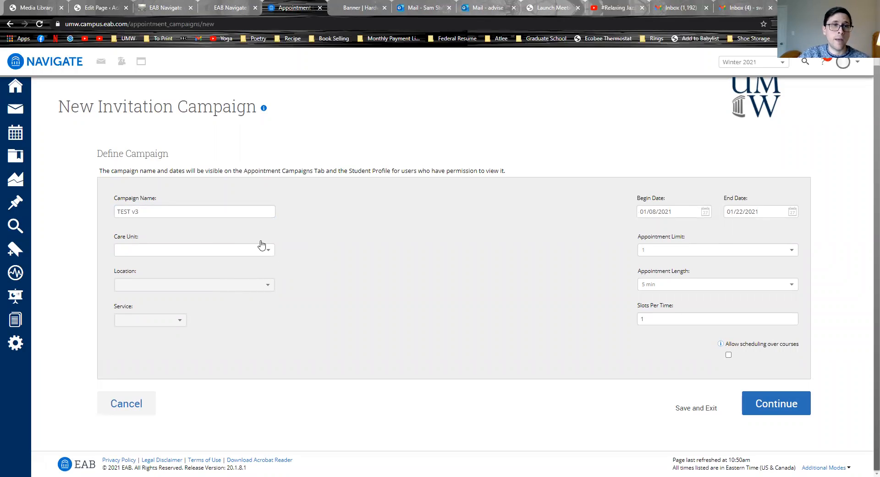
# Step: Set the campaign's care unit to Advising, location to Faculty Office / Virtual Meeting and service to Registration
pyautogui.click(262, 250)
pyautogui.click(148, 277)
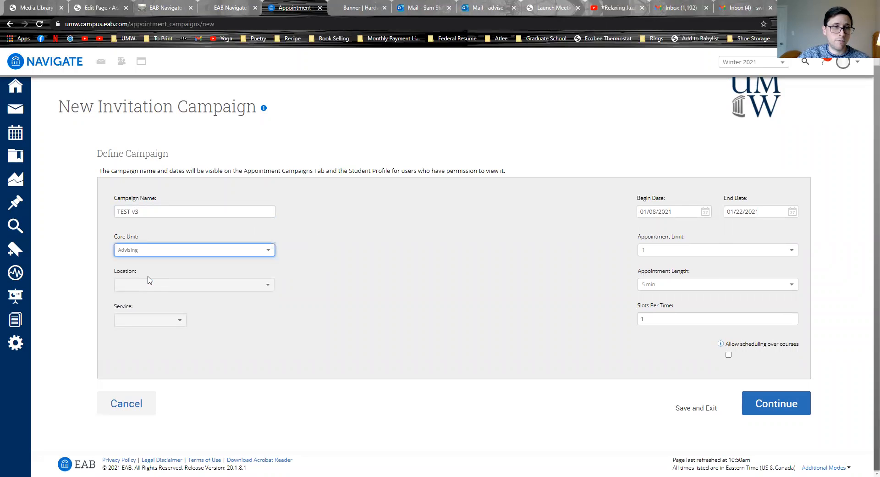
pyautogui.click(154, 287)
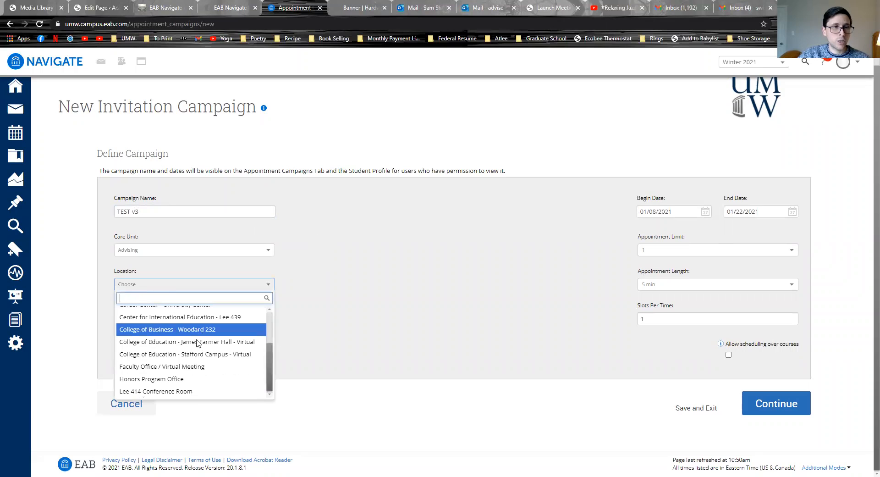
pyautogui.click(159, 366)
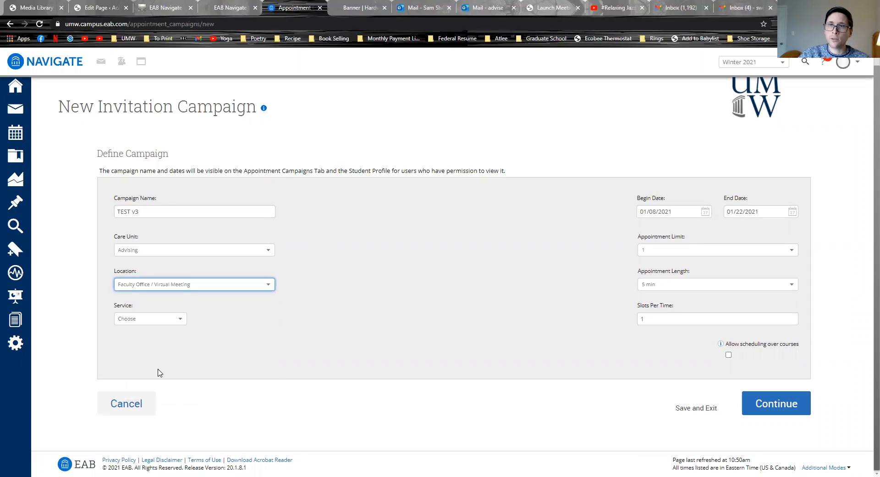
pyautogui.click(149, 321)
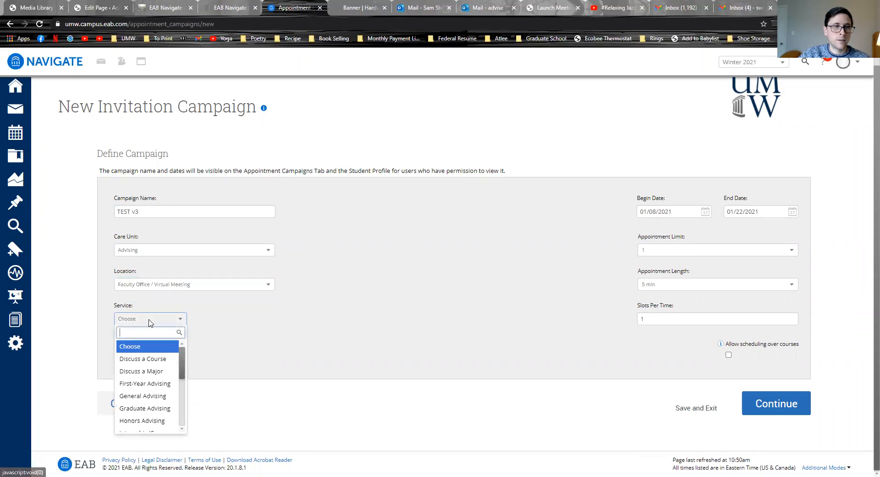
pyautogui.scroll(-3, 151, 385)
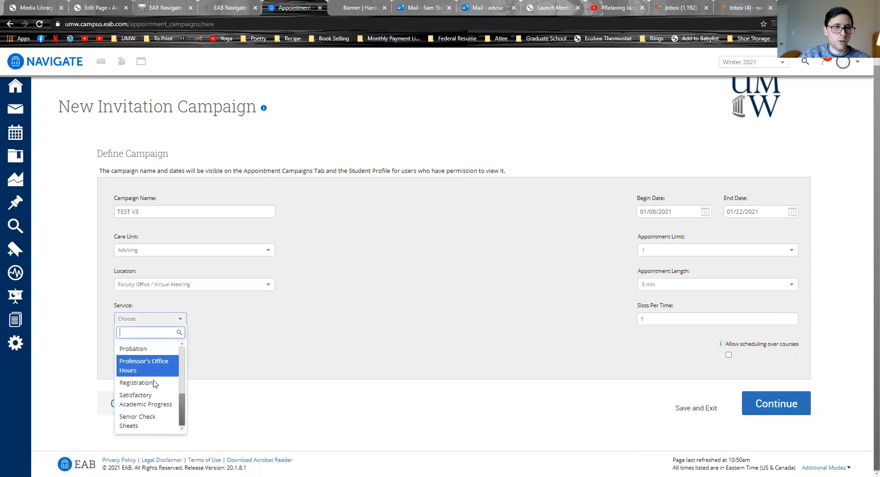
pyautogui.click(138, 383)
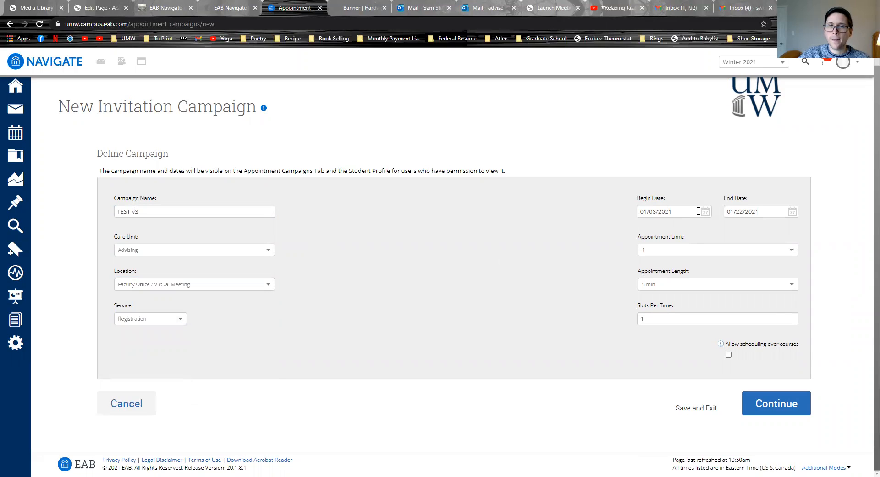
# Step: Set the campaign's begin date to 03/08/2021 and its end date to 04/09/2021
pyautogui.click(696, 212)
pyautogui.click(735, 230)
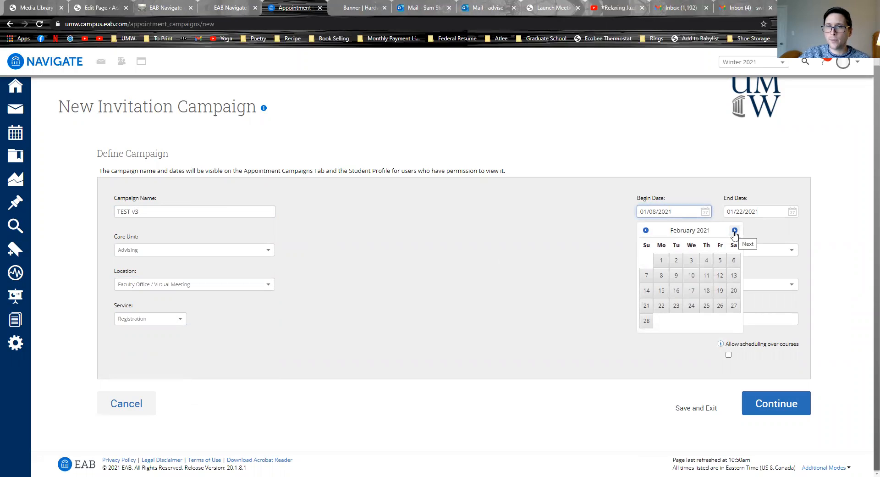
pyautogui.click(735, 231)
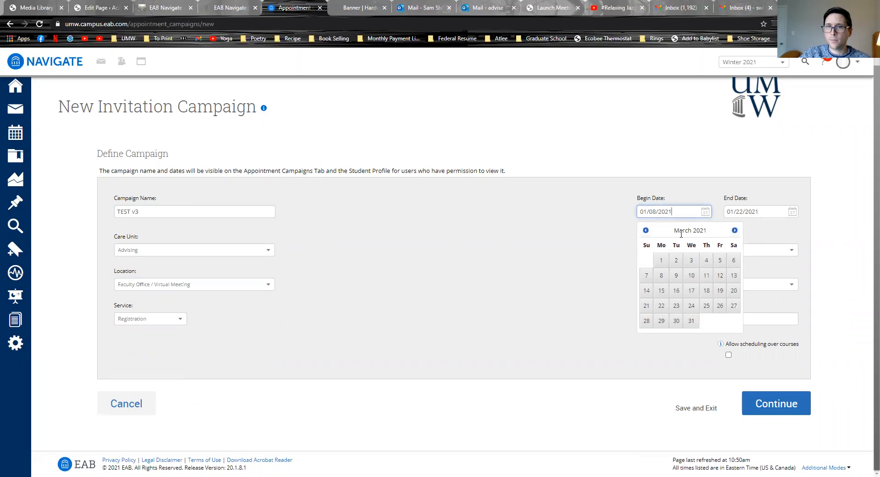
pyautogui.click(661, 275)
pyautogui.click(761, 211)
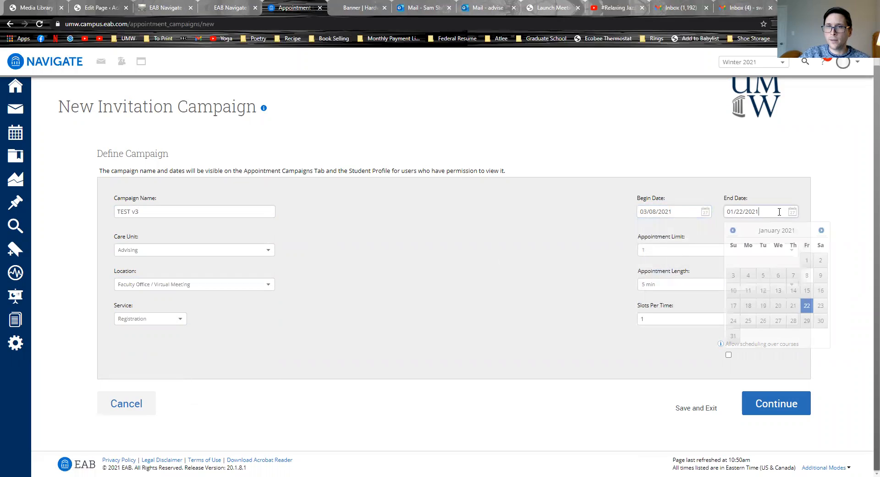
pyautogui.click(821, 231)
pyautogui.click(821, 230)
pyautogui.click(822, 231)
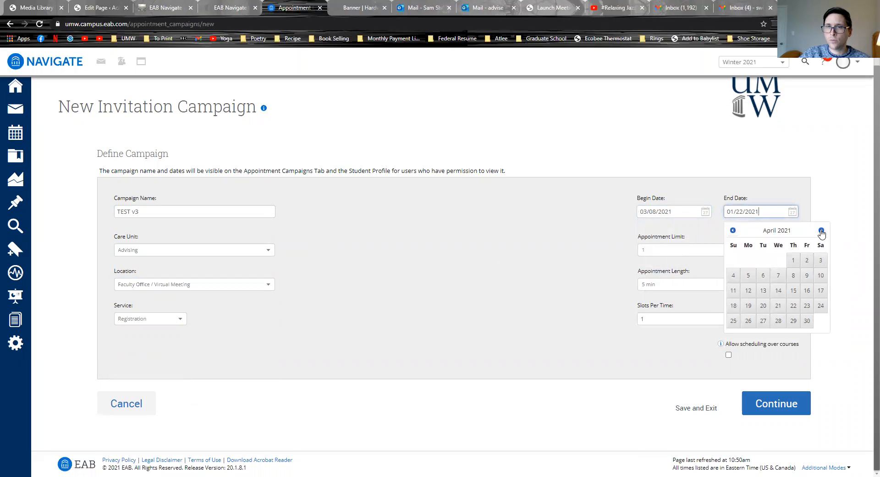
pyautogui.click(806, 275)
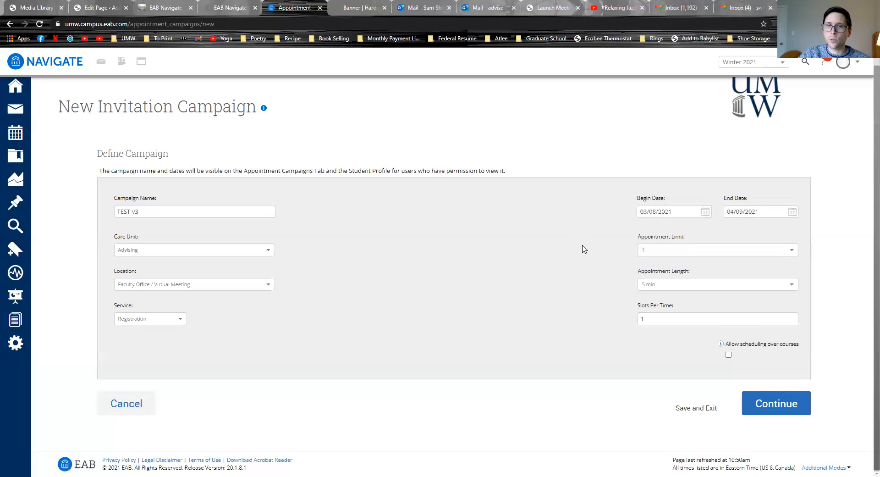
# Step: Set an appointment limit of 1 and a length of 15 min, keep 1 slot per time, and continue to adding students
pyautogui.click(689, 252)
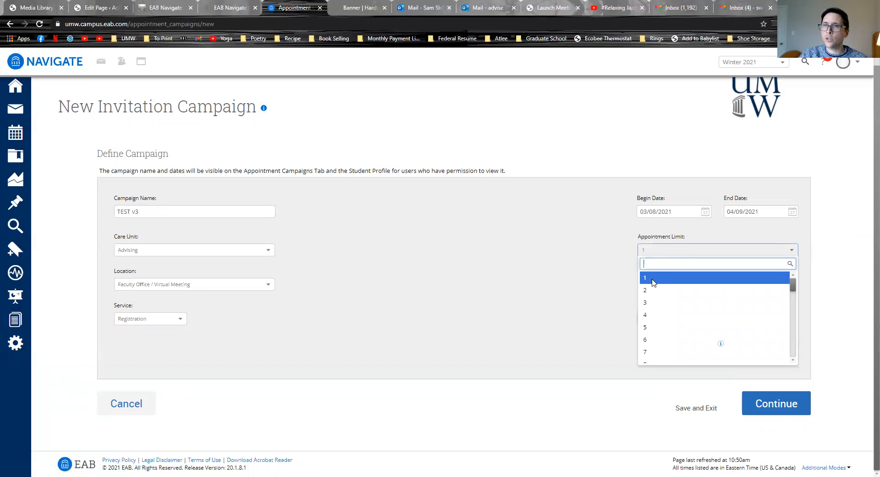
pyautogui.click(651, 280)
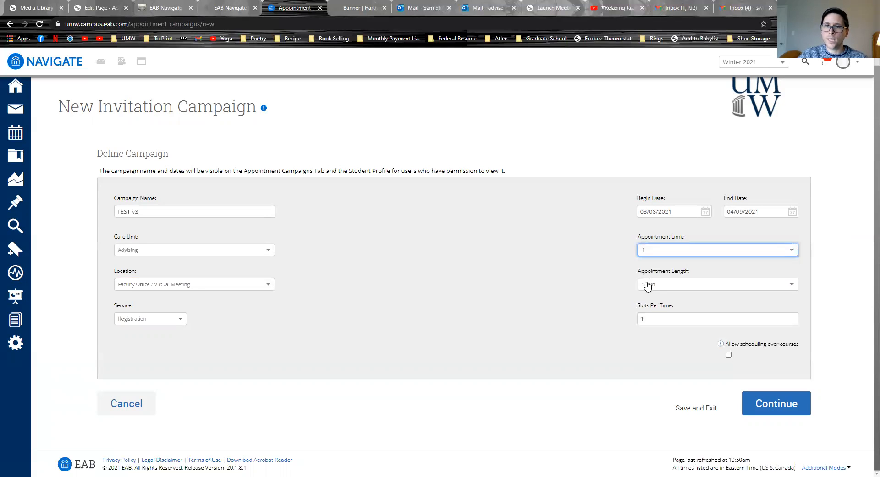
pyautogui.click(663, 252)
pyautogui.click(665, 278)
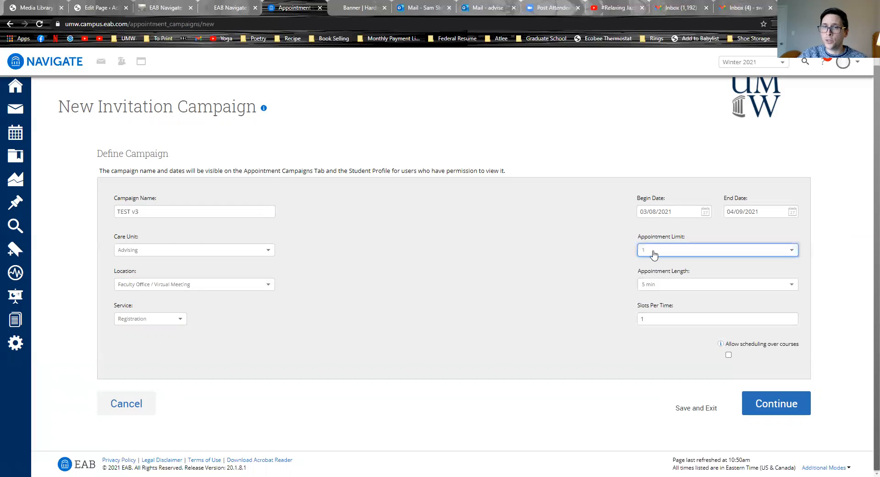
pyautogui.click(671, 286)
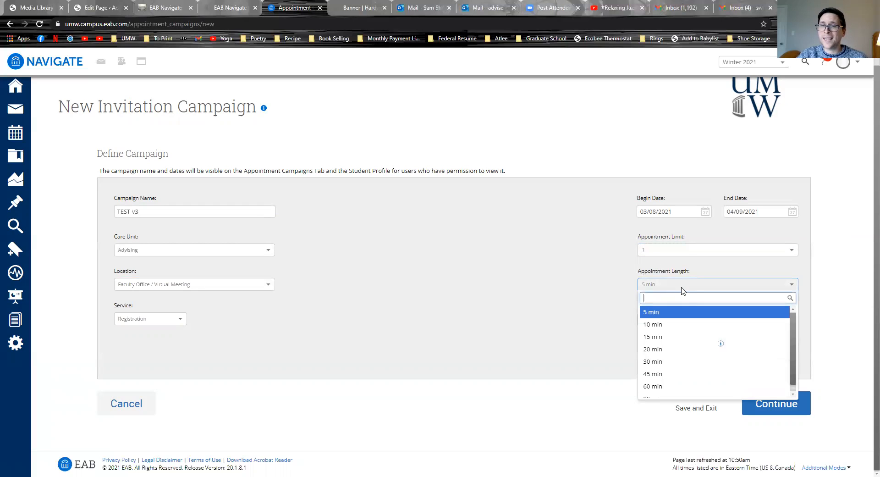
pyautogui.click(663, 339)
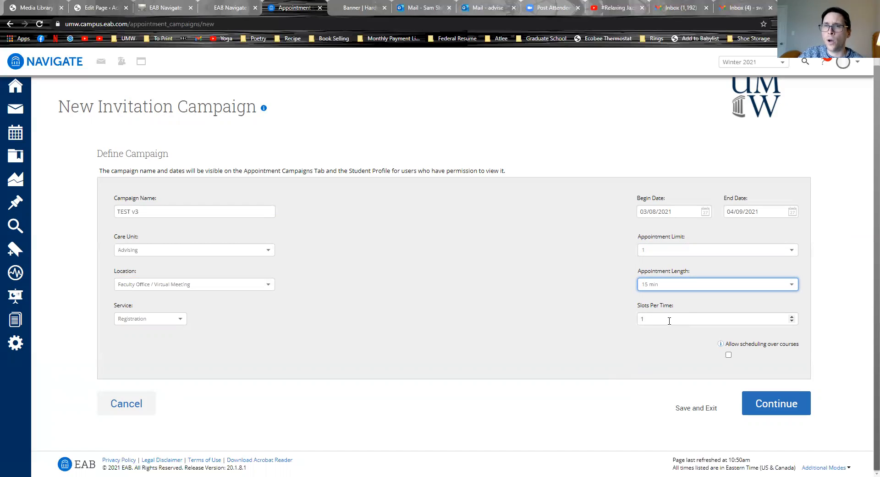
pyautogui.click(653, 322)
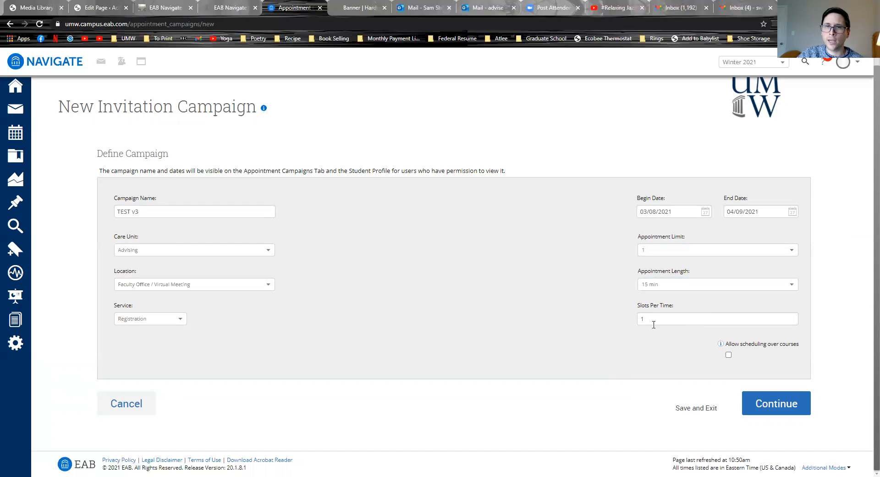
pyautogui.click(589, 337)
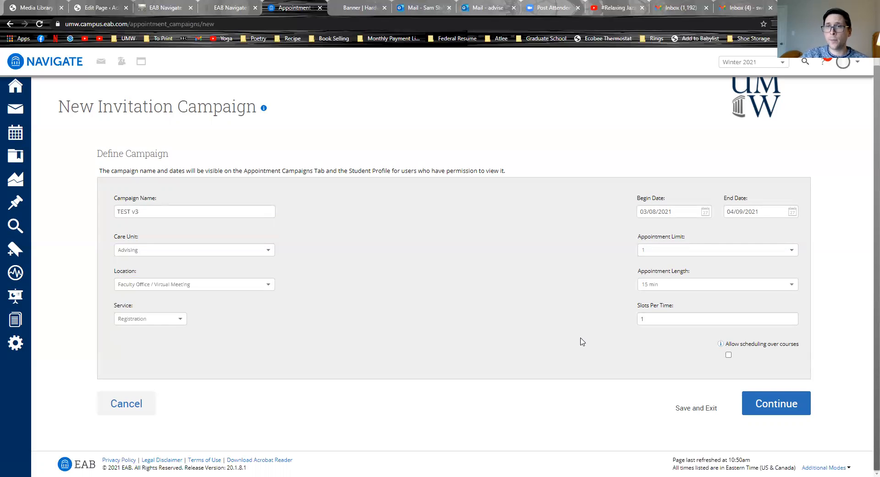
pyautogui.click(768, 411)
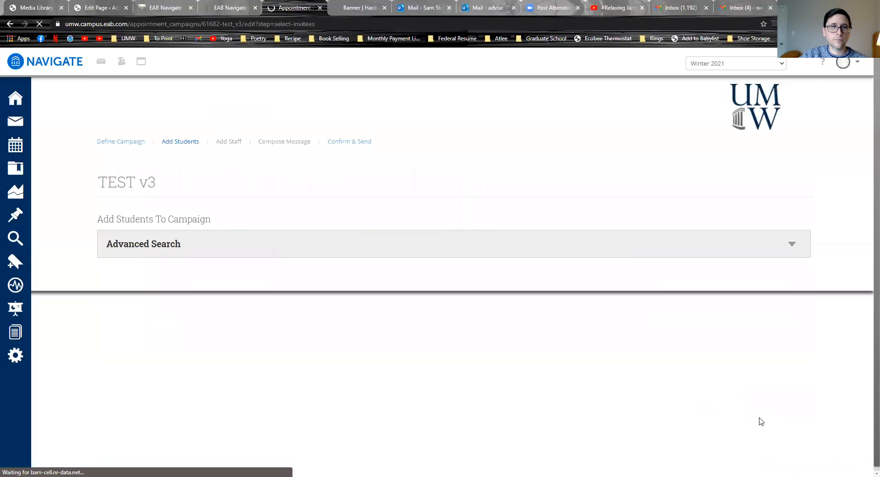
# Step: Expand the advanced search, examine the filter categories available for adding students to the campaign, and collapse it
pyautogui.click(188, 240)
pyautogui.scroll(-1, 212, 211)
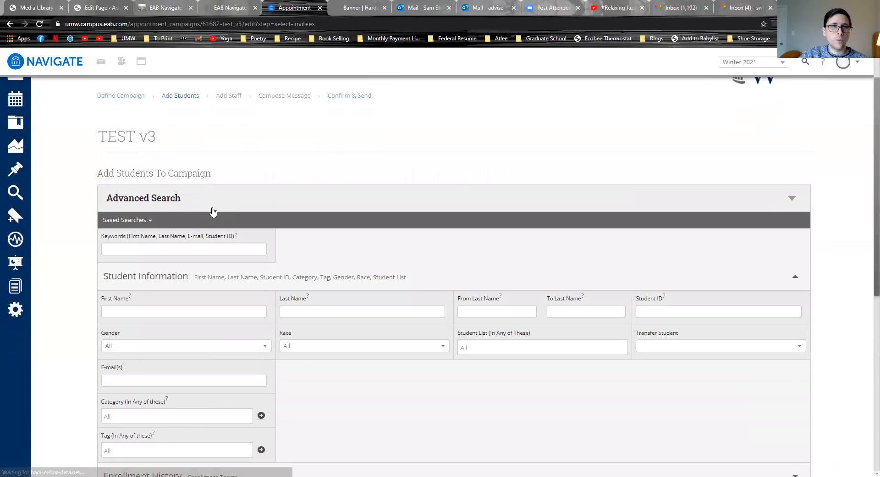
pyautogui.scroll(-1, 232, 149)
pyautogui.scroll(1, 231, 150)
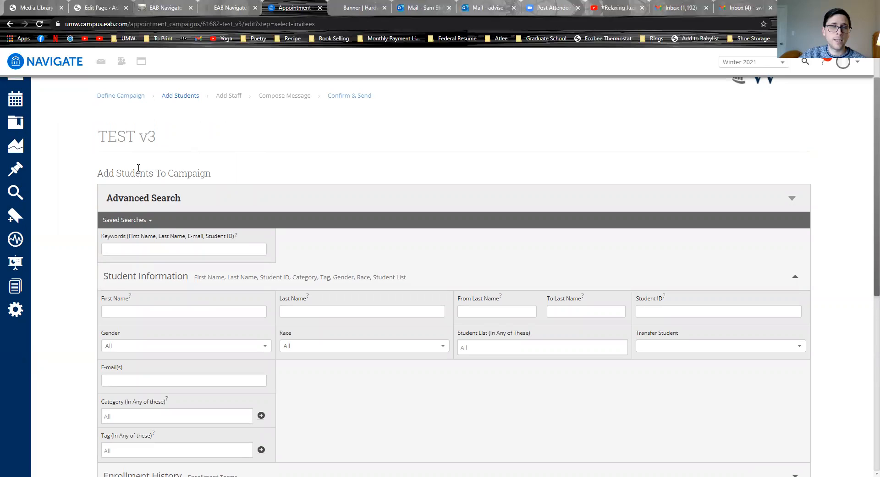
pyautogui.scroll(-5, 37, 262)
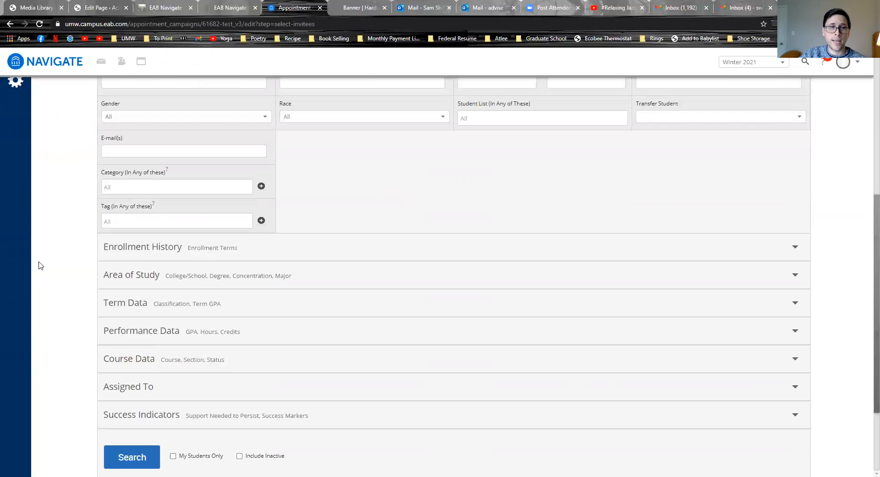
pyautogui.scroll(-2, 144, 402)
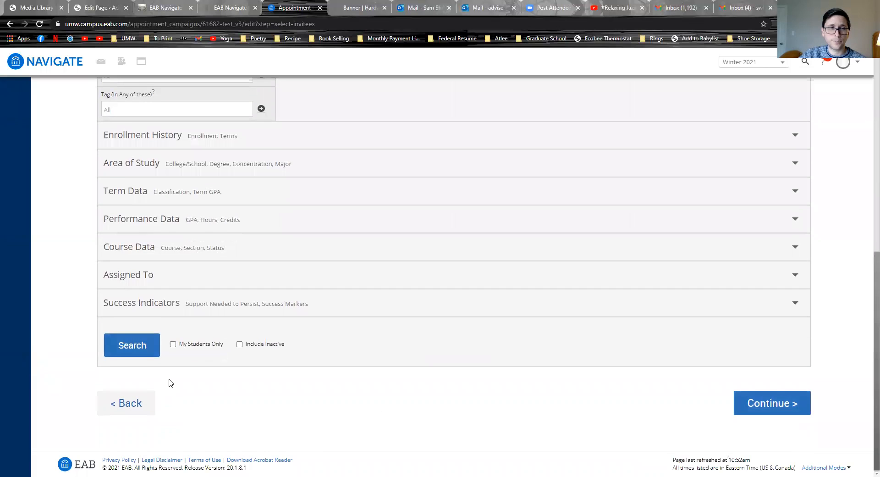
pyautogui.scroll(6, 170, 385)
pyautogui.click(134, 138)
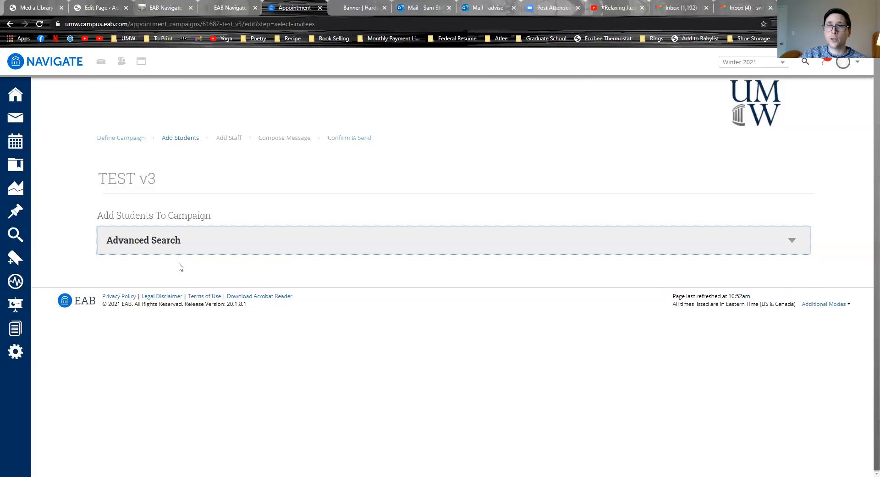
# Step: Reopen the advanced search, examine the keyword and Student Information filters, and collapse the Student Information section
pyautogui.click(182, 247)
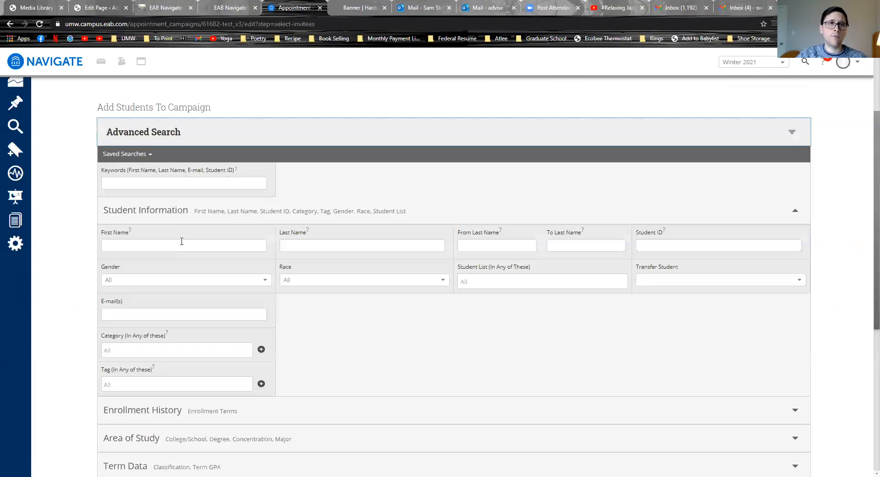
pyautogui.click(190, 183)
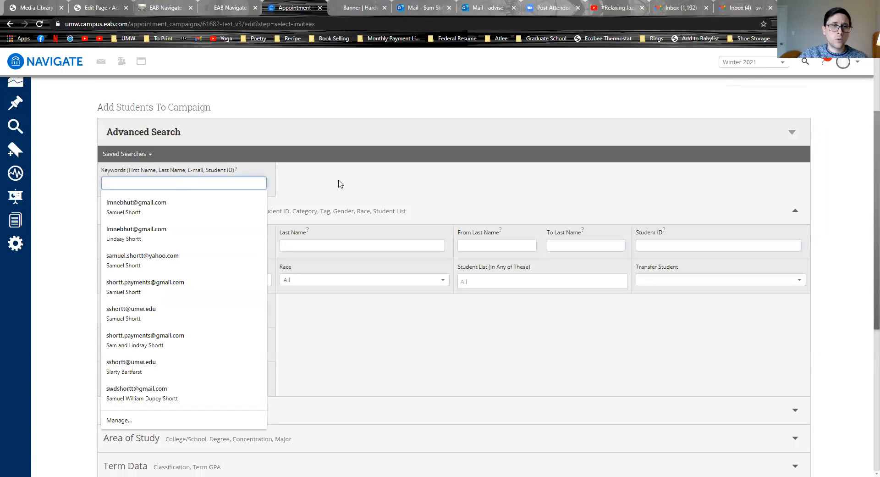
pyautogui.click(340, 184)
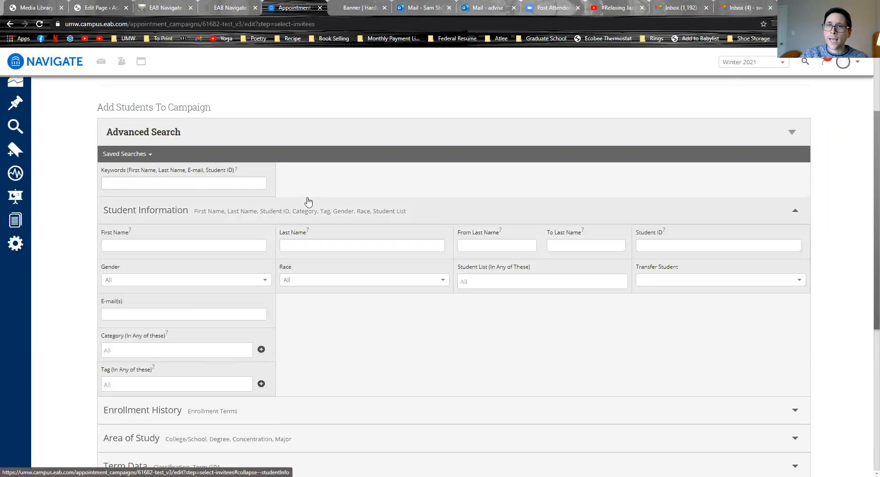
pyautogui.scroll(-1, 357, 184)
pyautogui.click(338, 174)
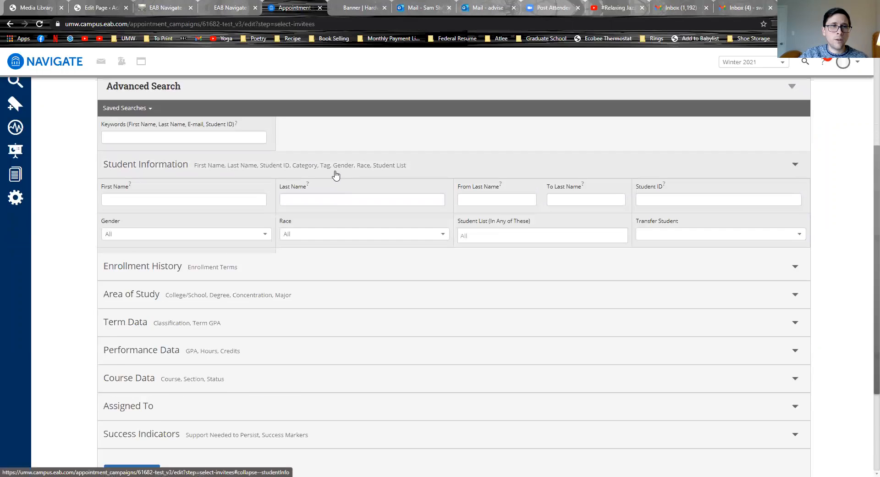
pyautogui.scroll(1, 326, 186)
pyautogui.scroll(2, 322, 191)
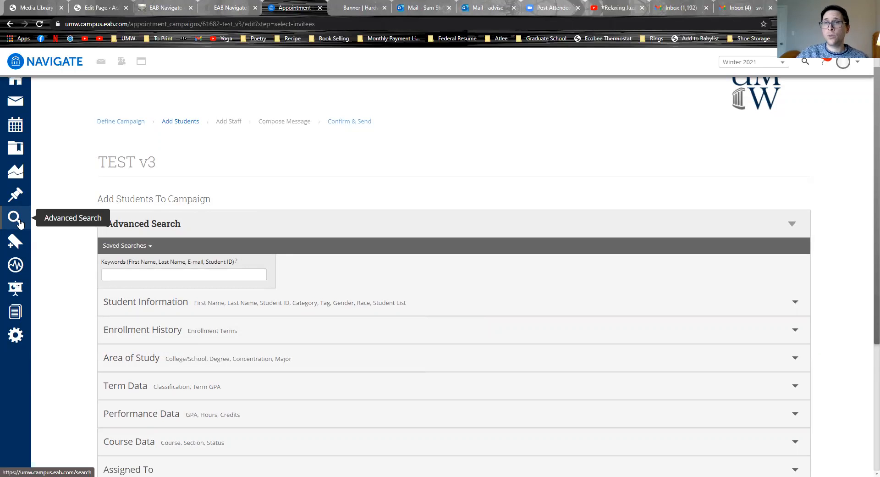
pyautogui.scroll(-2, 350, 229)
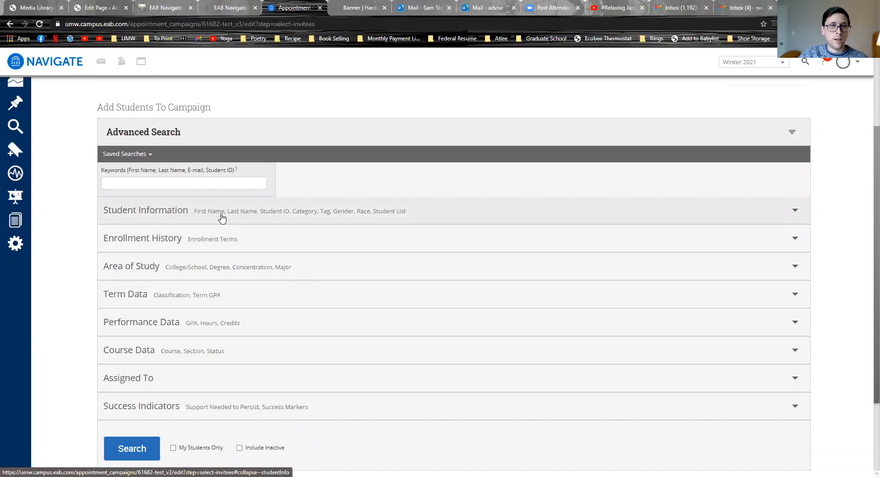
# Step: Examine the filters under Student Information and Area of Study, collapsing each section after viewing it
pyautogui.click(199, 216)
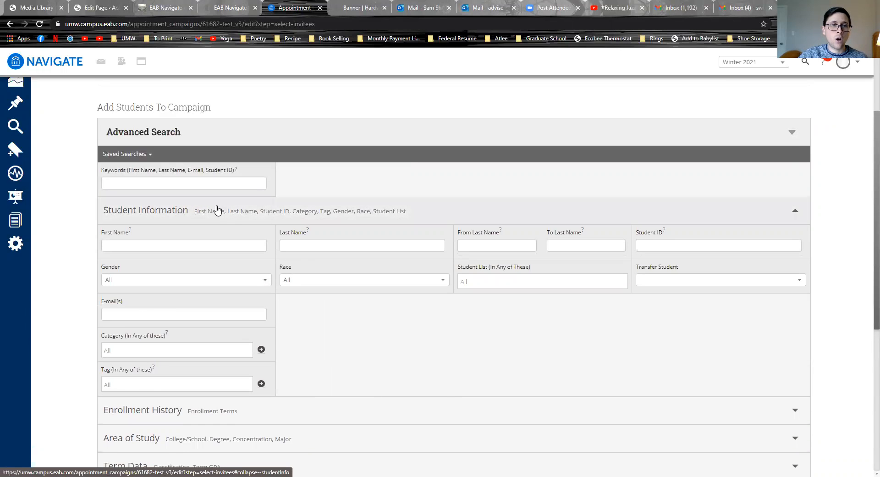
pyautogui.click(218, 210)
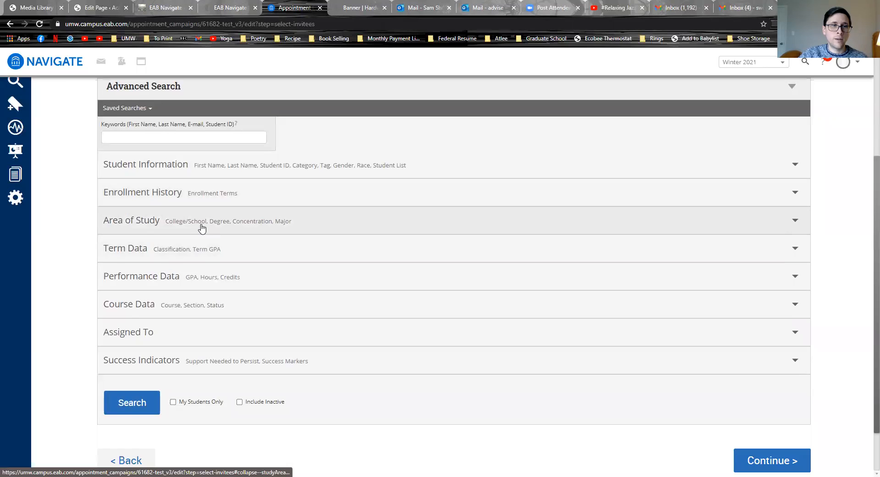
pyautogui.click(201, 227)
pyautogui.click(205, 228)
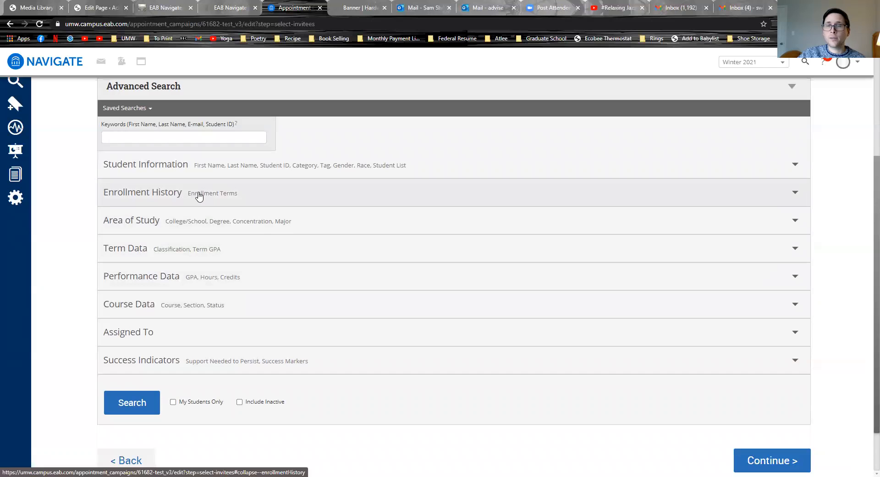
# Step: Look up the categories matching "Minor" in the Student Information Category filter and collapse the section without choosing one
pyautogui.click(215, 173)
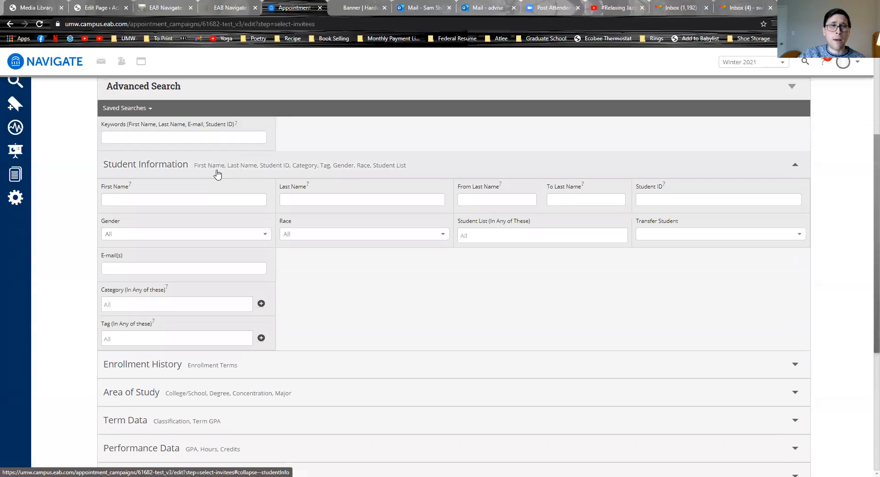
pyautogui.click(153, 306)
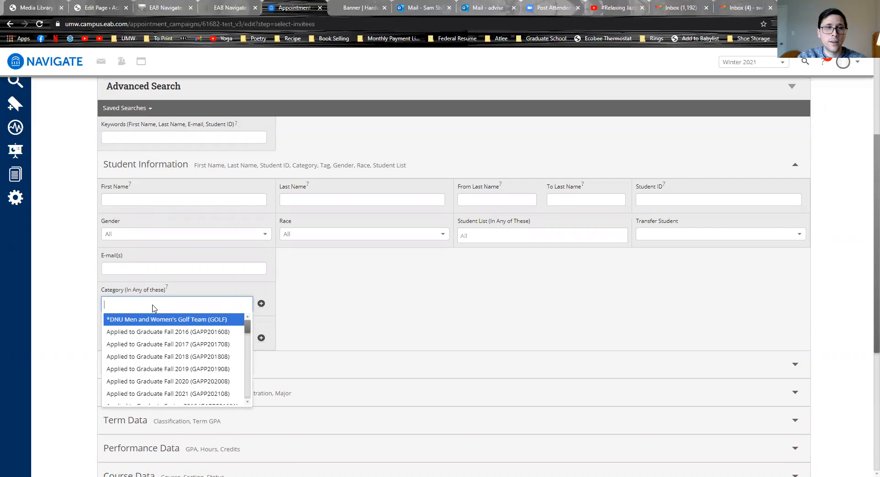
pyautogui.write('Minor')
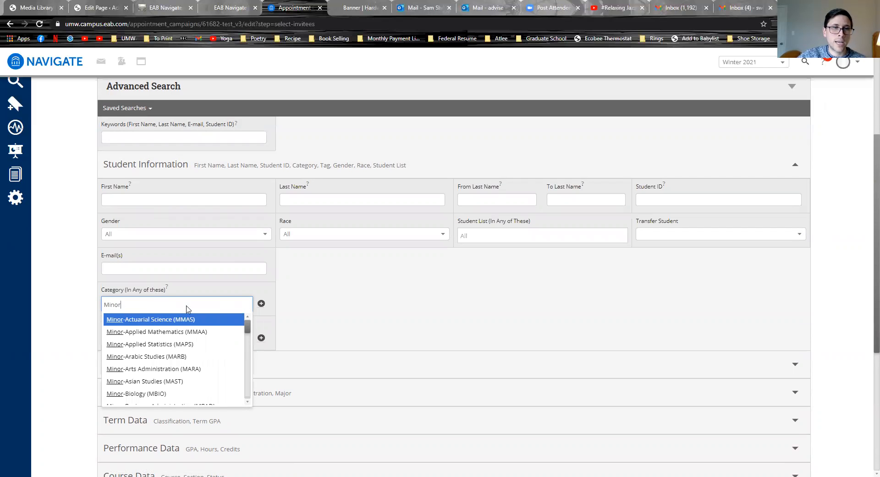
pyautogui.moveTo(247, 327)
pyautogui.mouseDown()
pyautogui.moveTo(235, 357)
pyautogui.moveTo(238, 397)
pyautogui.moveTo(243, 318)
pyautogui.mouseUp()
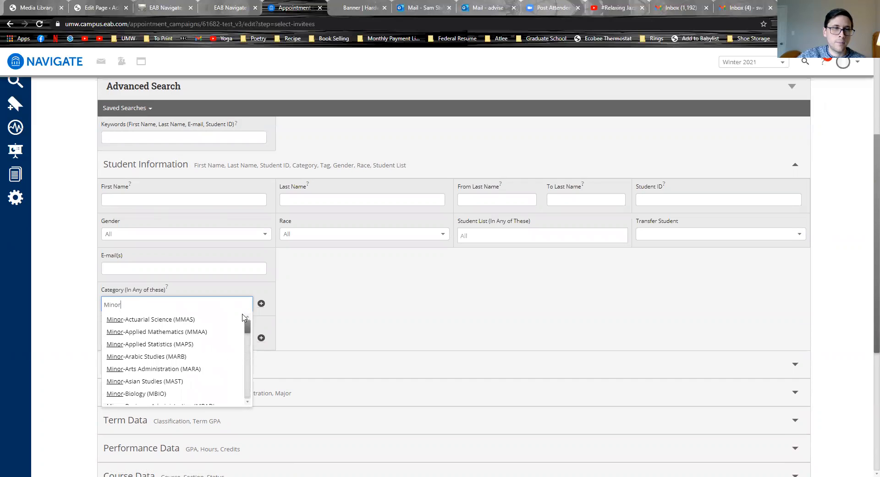
pyautogui.click(425, 289)
pyautogui.click(218, 170)
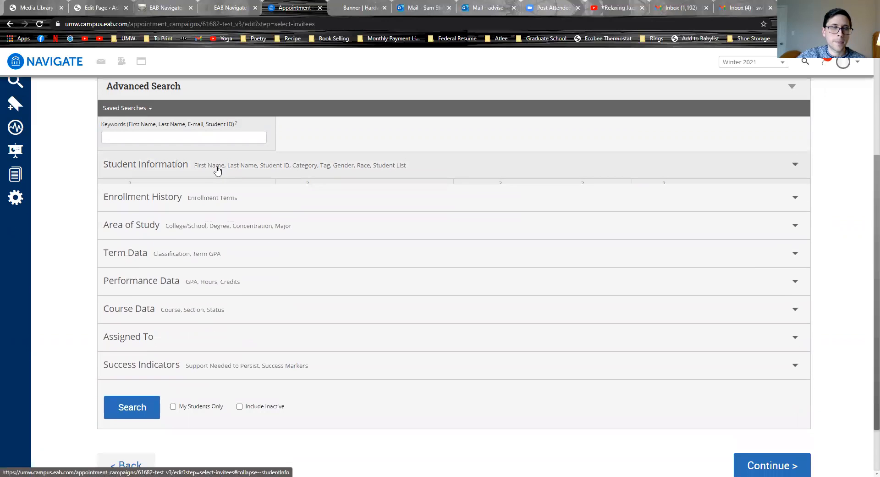
# Step: Expand Student Information, enter the student's ID as the search keyword, and run the advanced search
pyautogui.scroll(2, 280, 236)
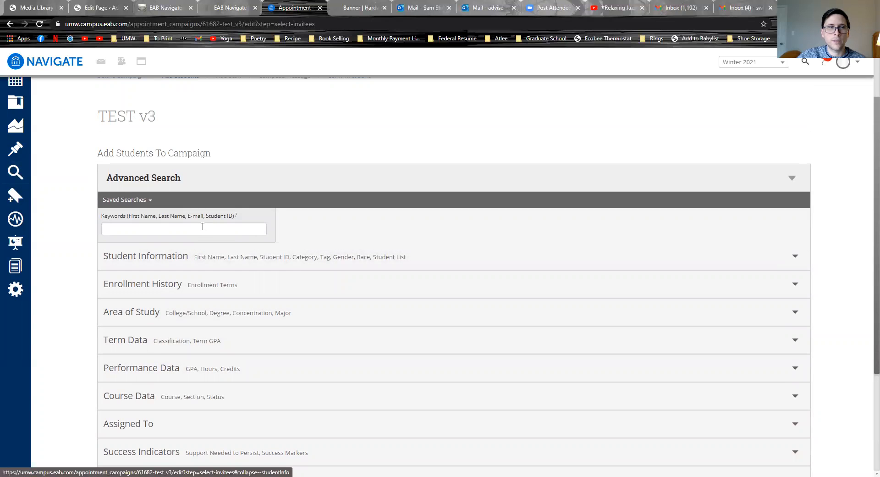
pyautogui.scroll(-1, 219, 231)
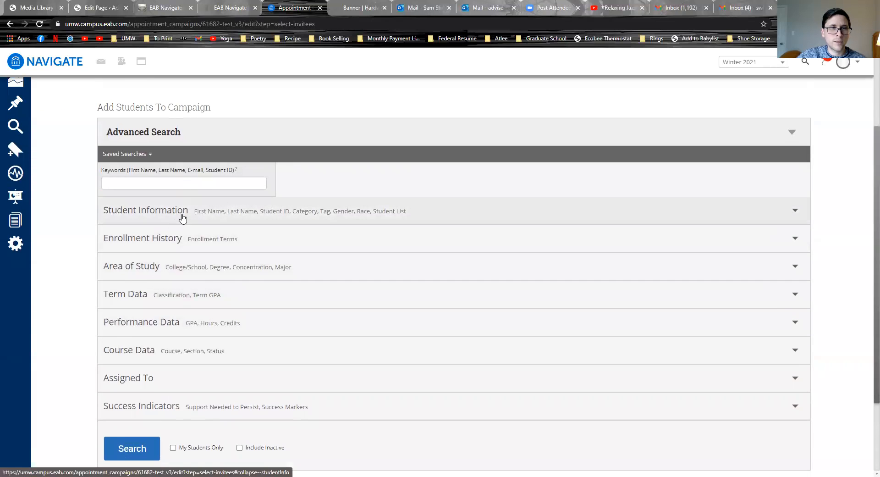
pyautogui.click(182, 218)
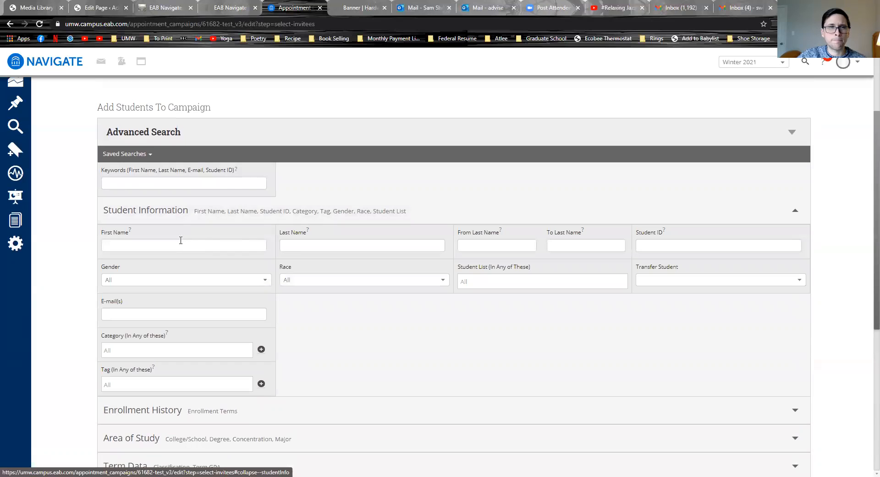
pyautogui.click(226, 185)
pyautogui.write('123456789')
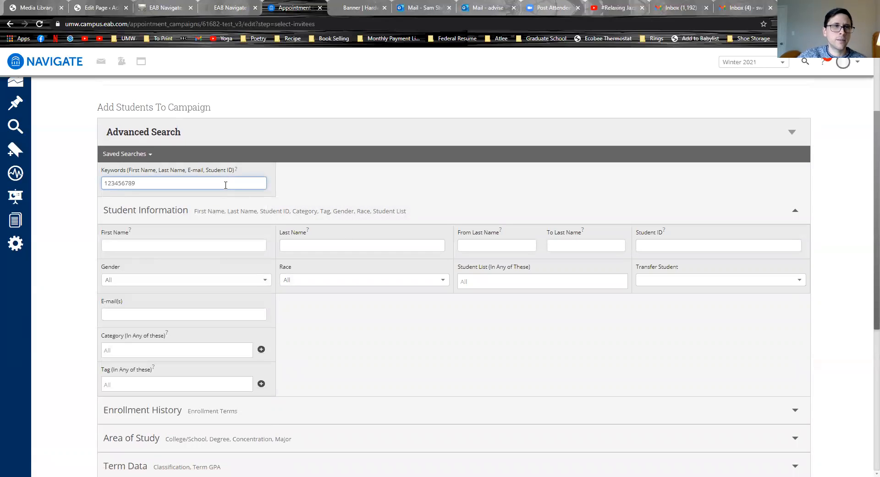
pyautogui.click(367, 175)
pyautogui.scroll(-2, 369, 175)
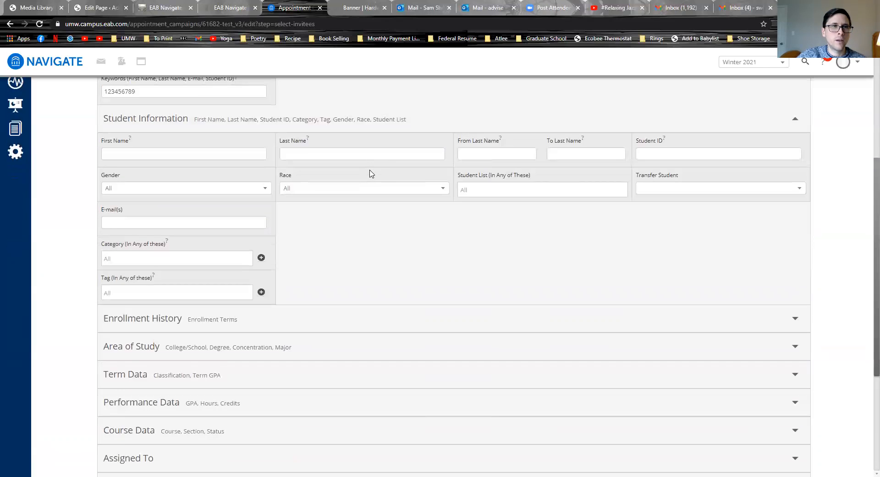
pyautogui.scroll(1, 371, 173)
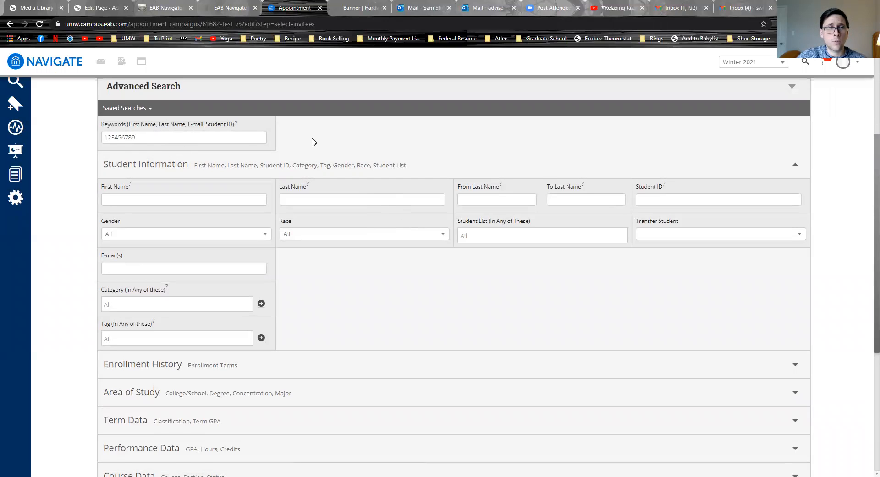
pyautogui.scroll(-4, 317, 142)
pyautogui.click(136, 395)
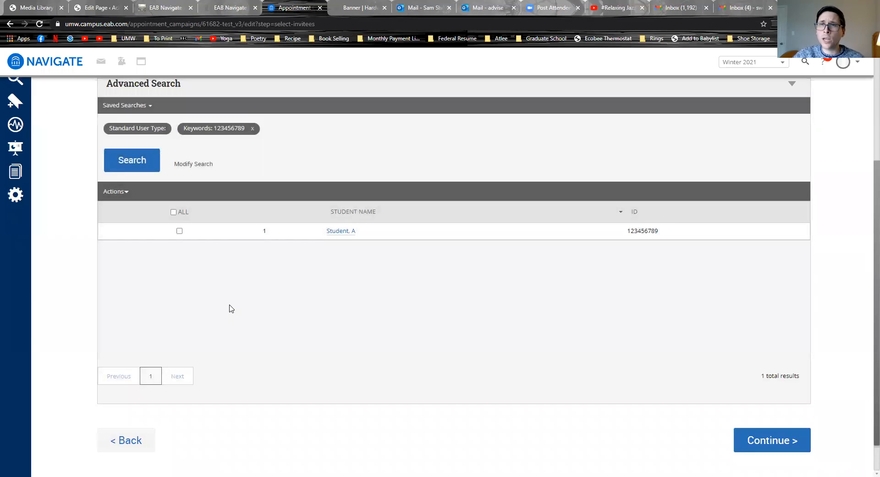
# Step: Select the student in the search results and continue to the review of students in the campaign
pyautogui.click(179, 231)
pyautogui.click(173, 212)
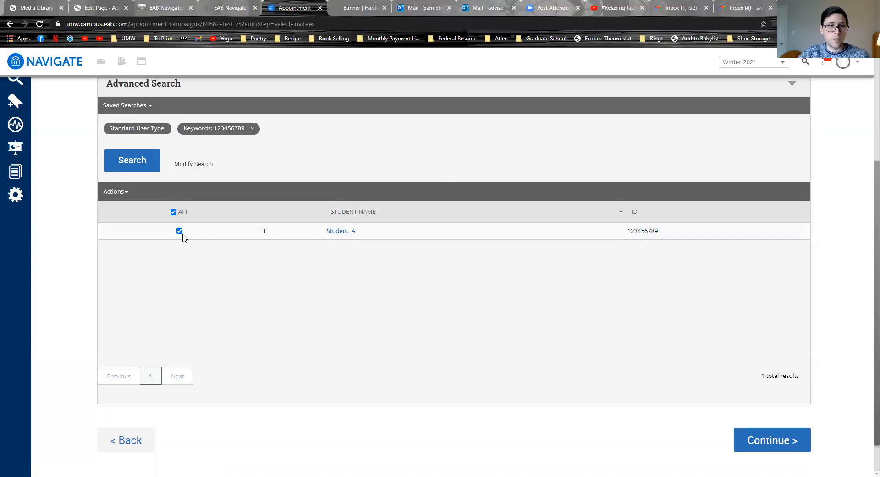
pyautogui.click(777, 443)
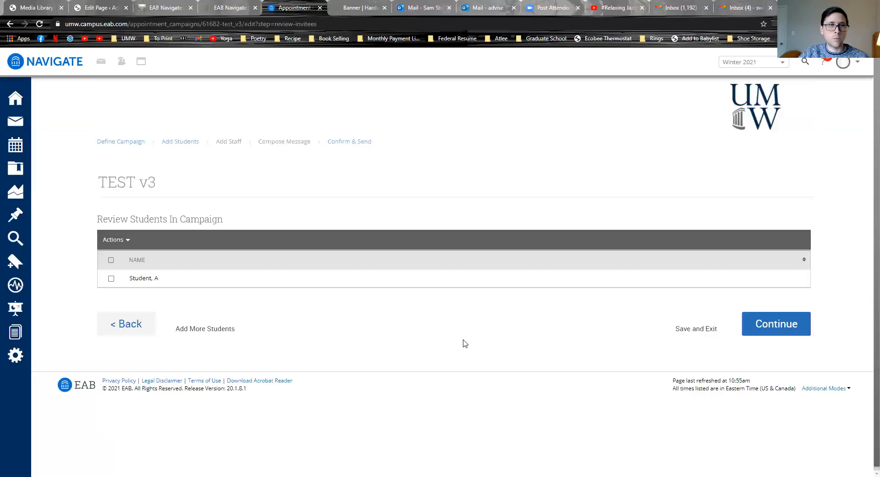
# Step: Select the student in the review list, check which actions are available for selected students, and deselect the student
pyautogui.click(111, 278)
pyautogui.click(111, 239)
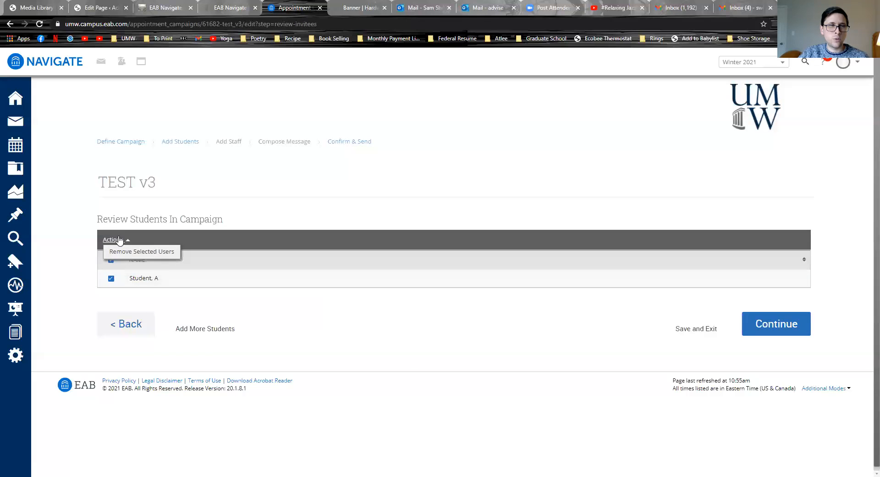
pyautogui.click(111, 278)
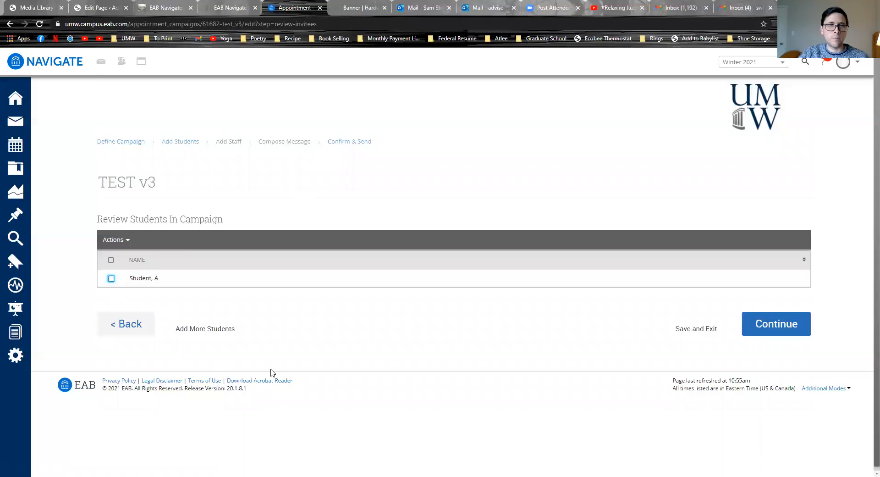
# Step: Accept the student list, add the organizer with campaign availability through April 9, 2021, and continue to composing the message
pyautogui.click(782, 326)
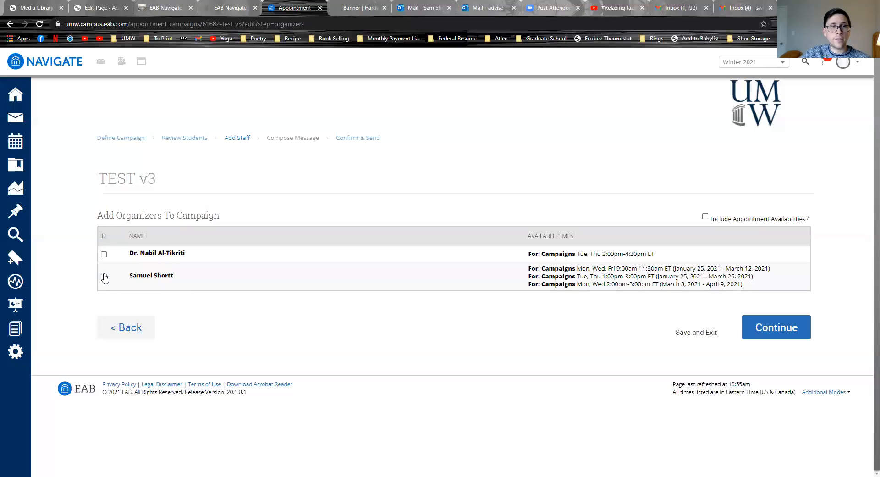
pyautogui.click(794, 334)
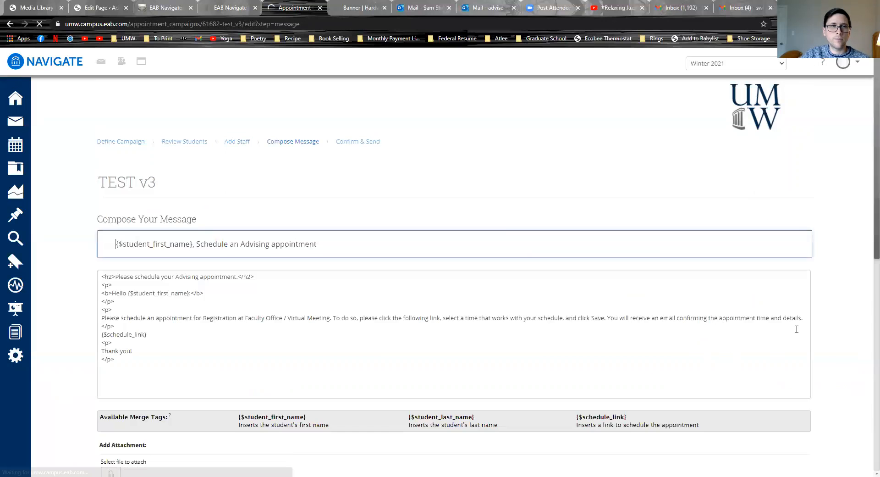
# Step: Examine the default invitation's subject, body text and available merge tags, including the {$schedule_link} tag
pyautogui.scroll(-2, 839, 275)
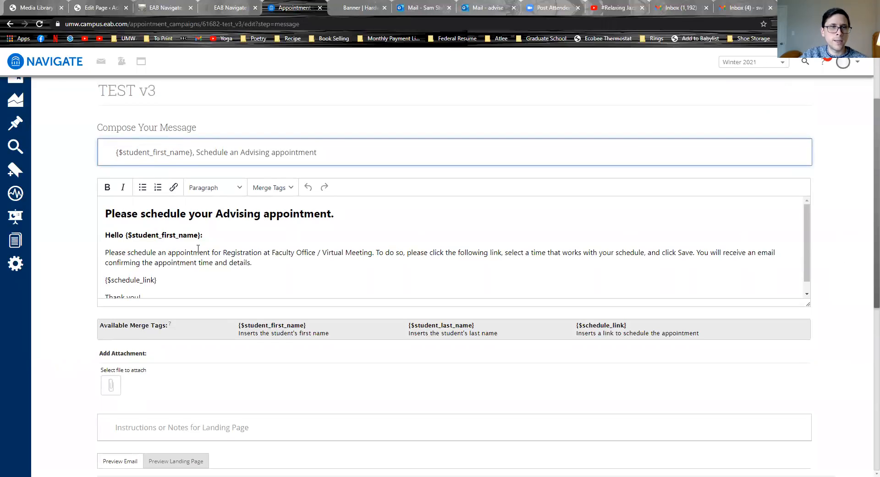
pyautogui.scroll(-1, 198, 248)
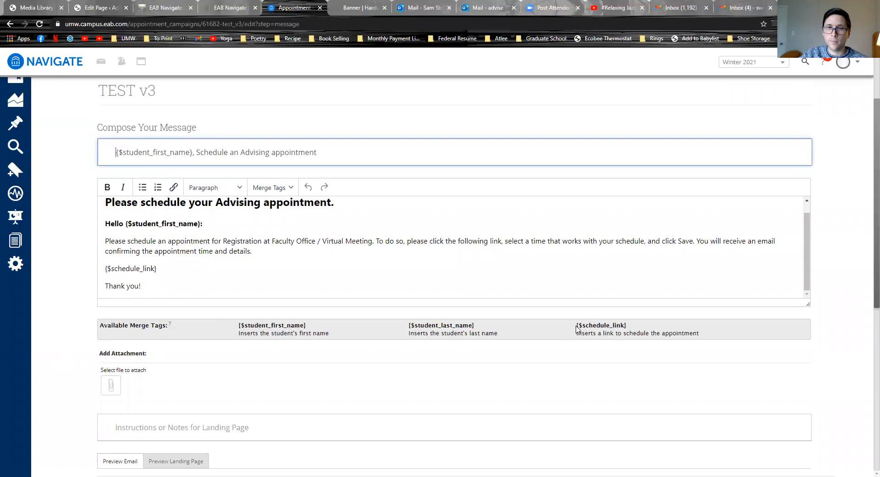
pyautogui.moveTo(578, 325); pyautogui.dragTo(625, 325)
pyautogui.click(493, 289)
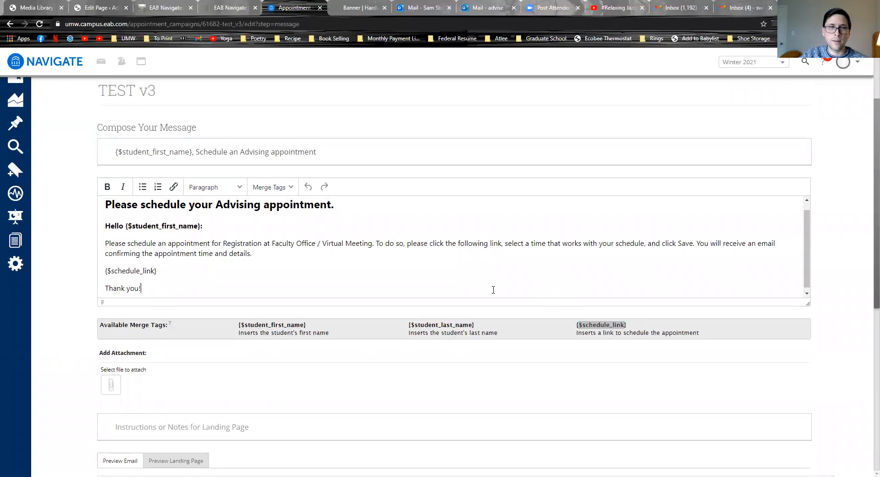
pyautogui.scroll(1, 259, 268)
pyautogui.moveTo(259, 265); pyautogui.dragTo(94, 253)
pyautogui.click(224, 252)
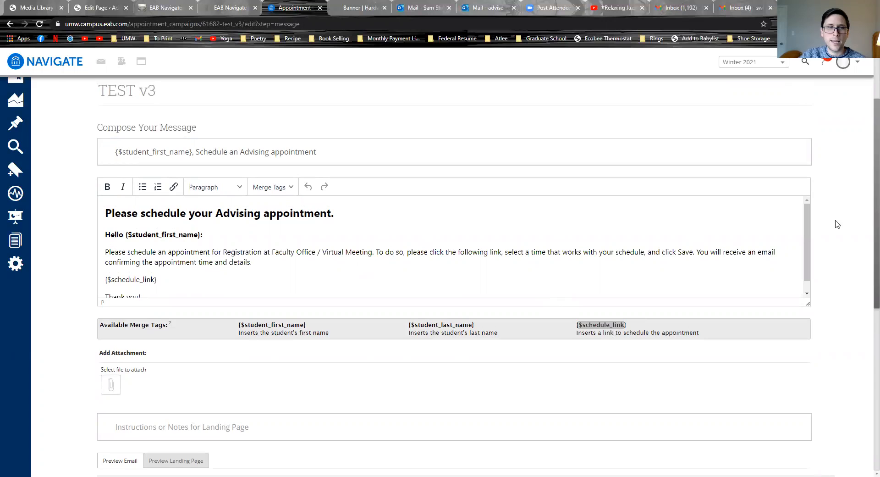
# Step: Examine the attachment and landing page notes options, the email preview, and the landing page preview
pyautogui.scroll(-2, 244, 342)
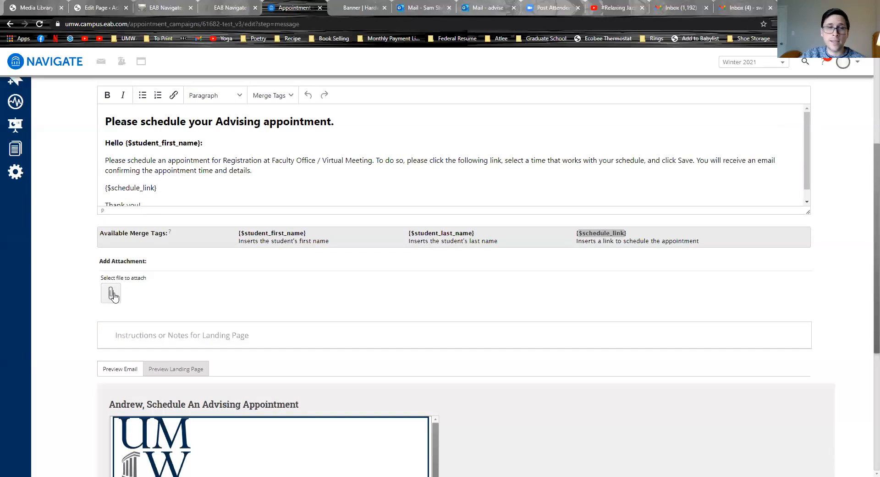
pyautogui.scroll(-3, 110, 247)
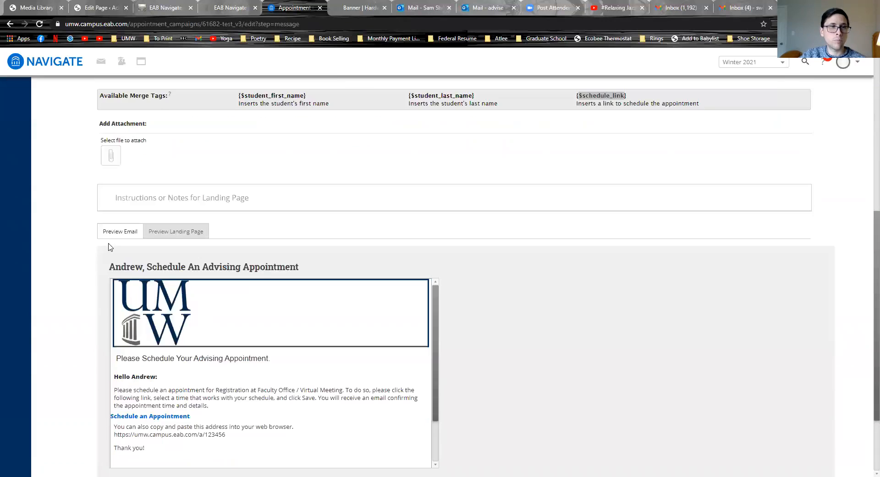
pyautogui.scroll(-2, 110, 247)
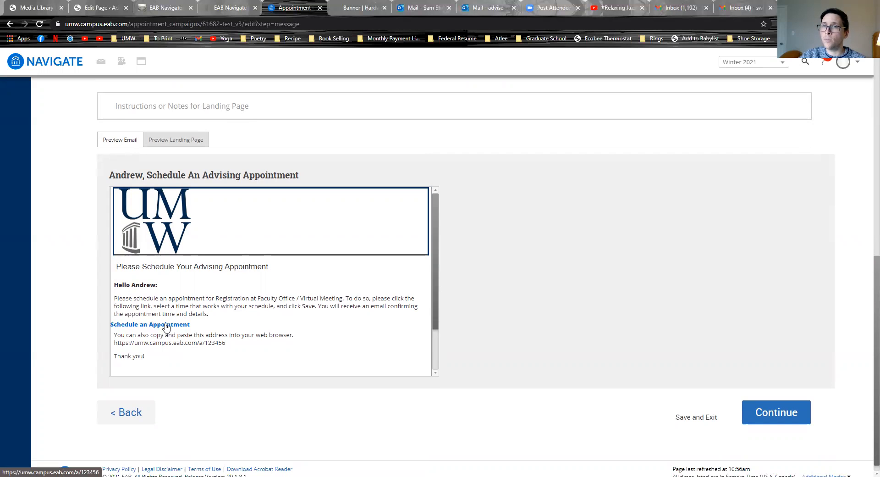
pyautogui.click(171, 142)
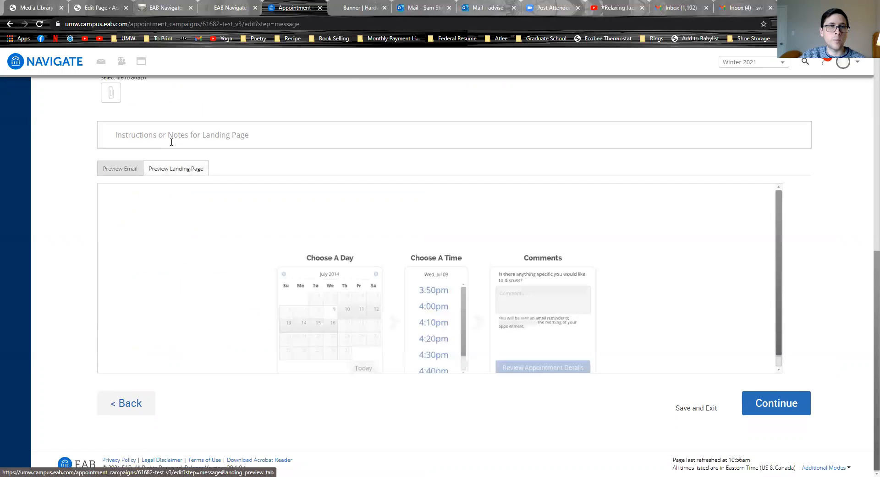
pyautogui.scroll(-1, 671, 238)
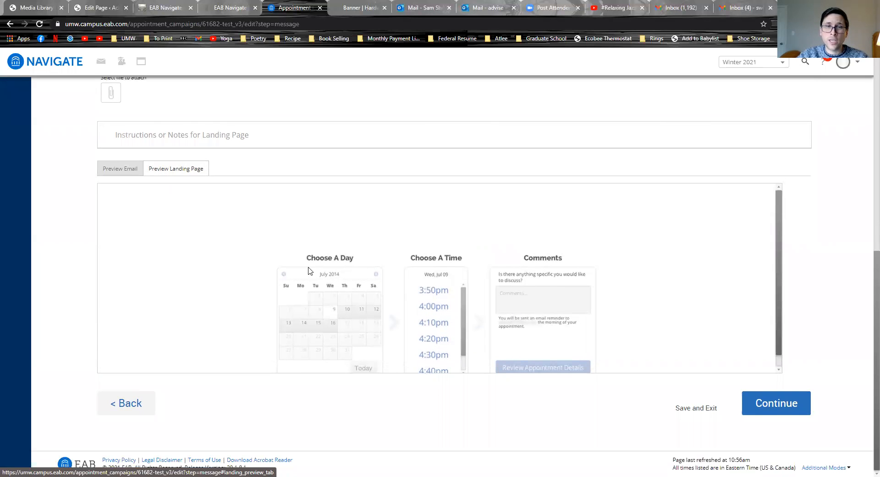
pyautogui.scroll(4, 824, 279)
pyautogui.scroll(4, 830, 291)
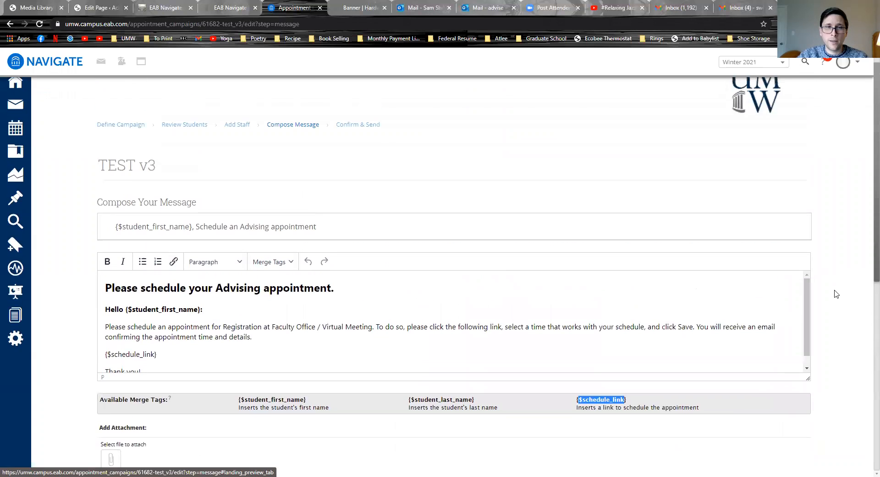
pyautogui.scroll(-8, 818, 418)
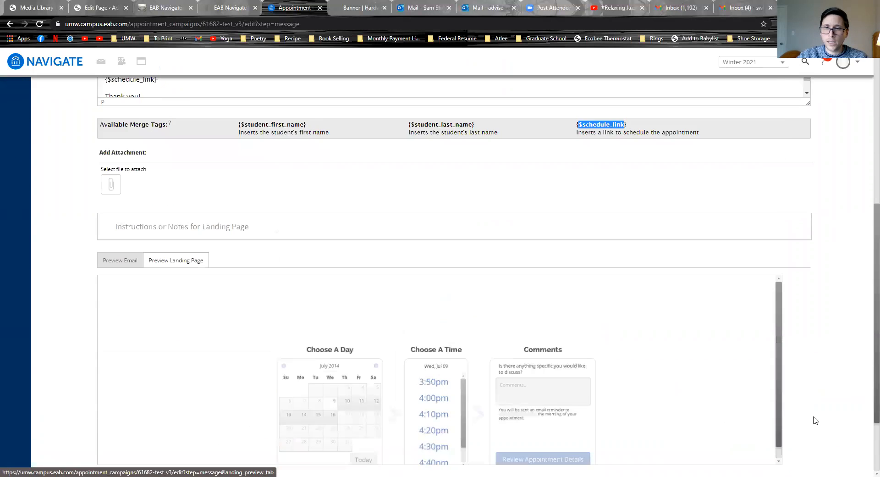
# Step: Continue to the campaign confirmation and send the invitations now
pyautogui.click(801, 408)
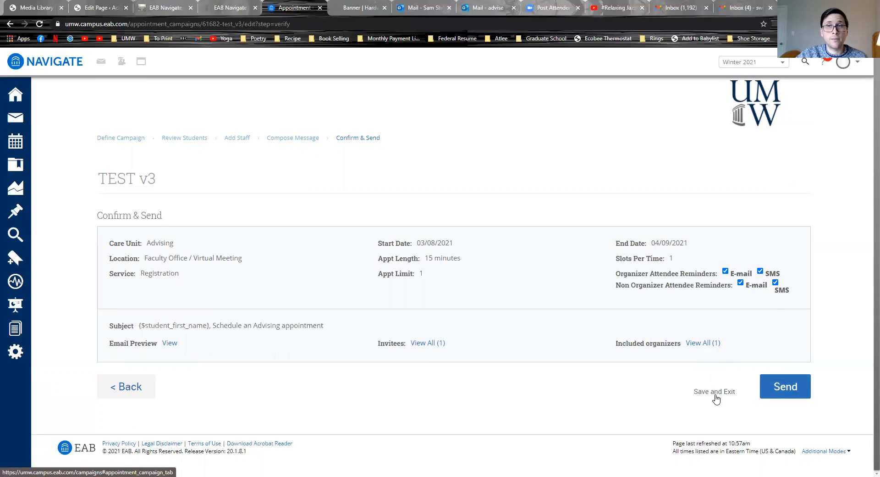
pyautogui.click(779, 385)
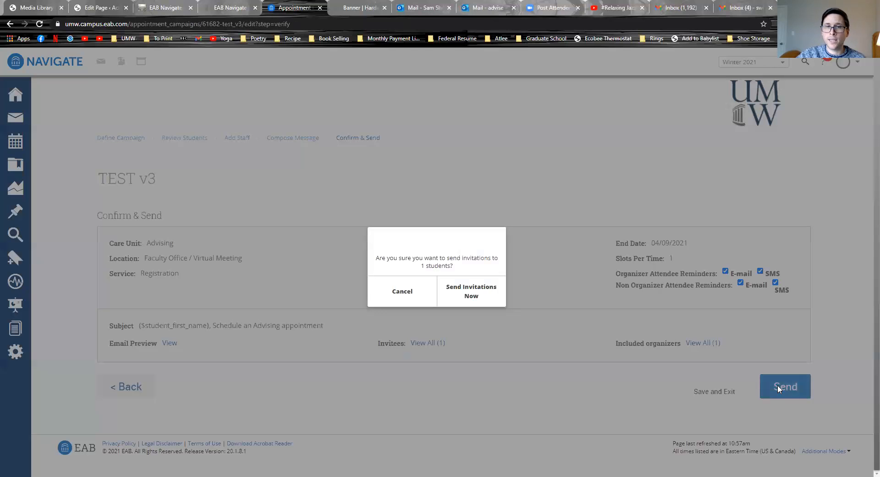
pyautogui.click(467, 296)
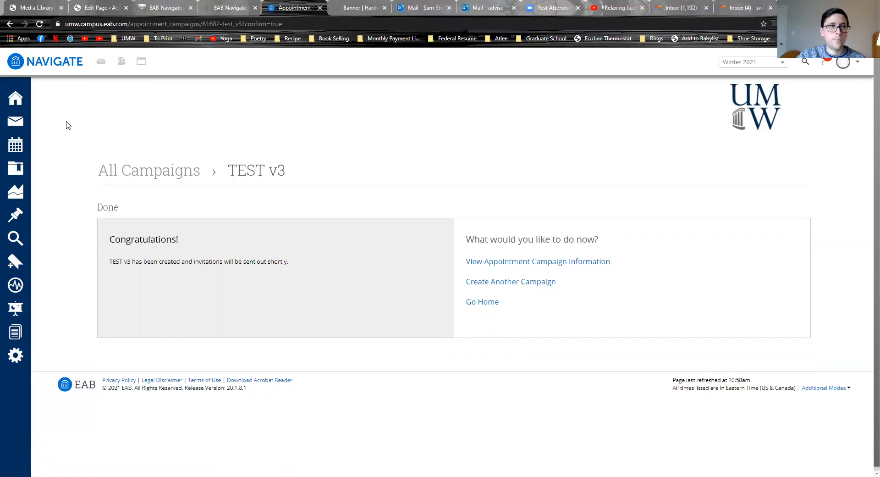
# Step: Return to the staff home page and open the Winter 2021 list of appointment campaigns
pyautogui.click(16, 101)
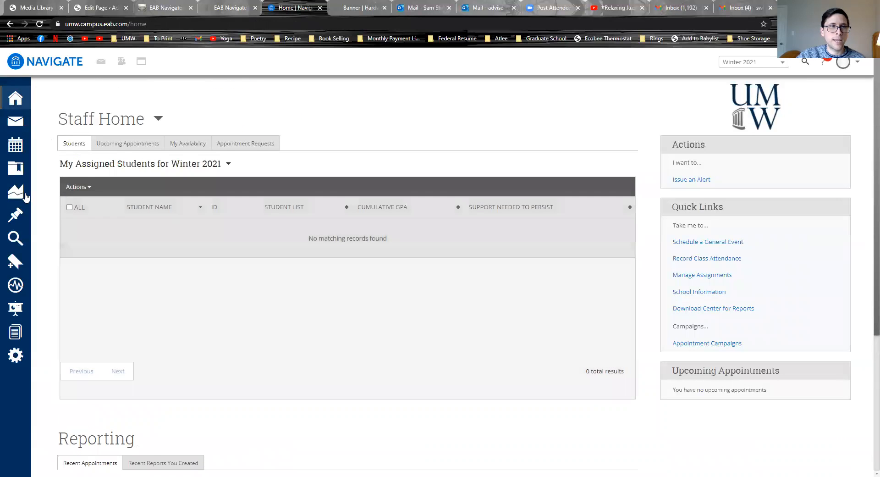
pyautogui.click(17, 192)
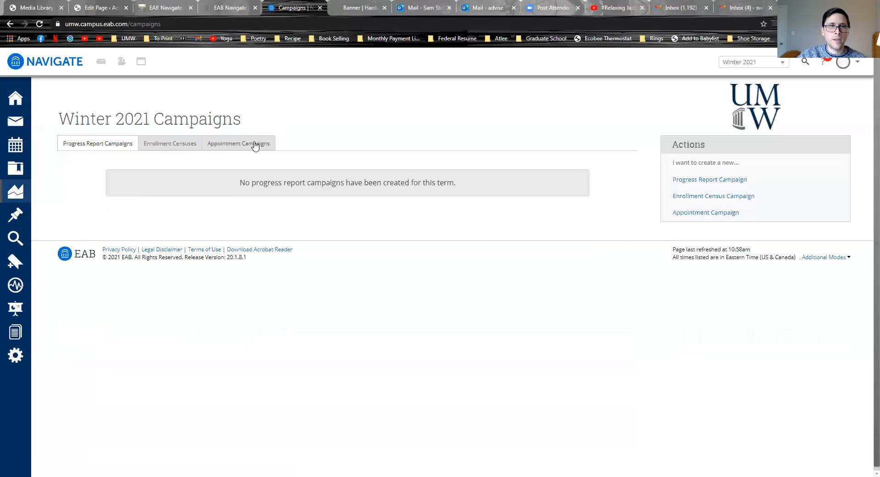
pyautogui.click(255, 145)
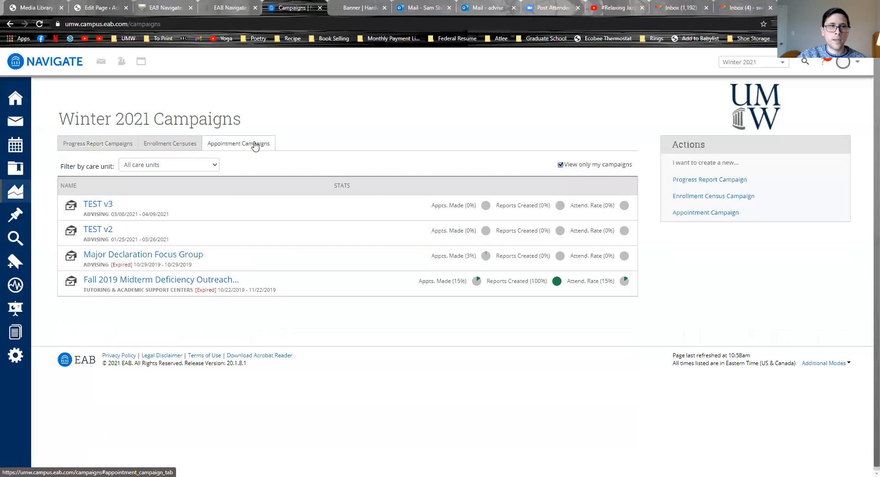
# Step: Open the TEST v3 campaign and show the students who have not yet made appointments
pyautogui.click(97, 204)
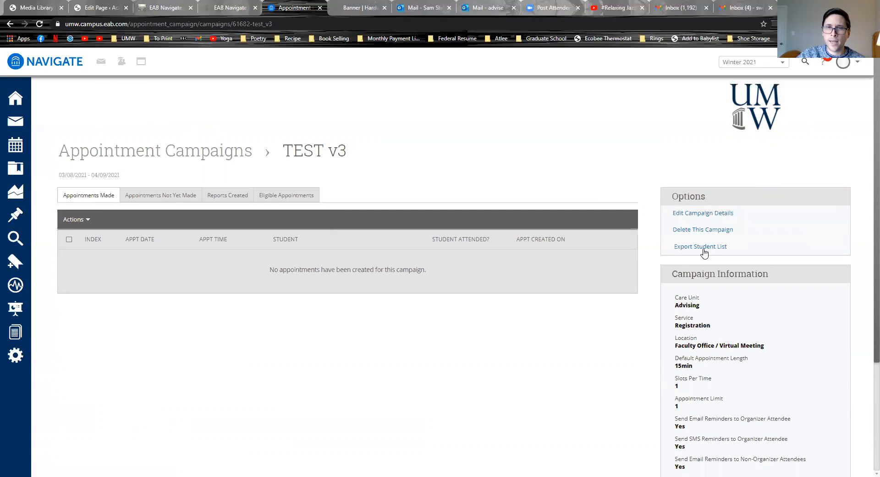
pyautogui.scroll(-1, 334, 348)
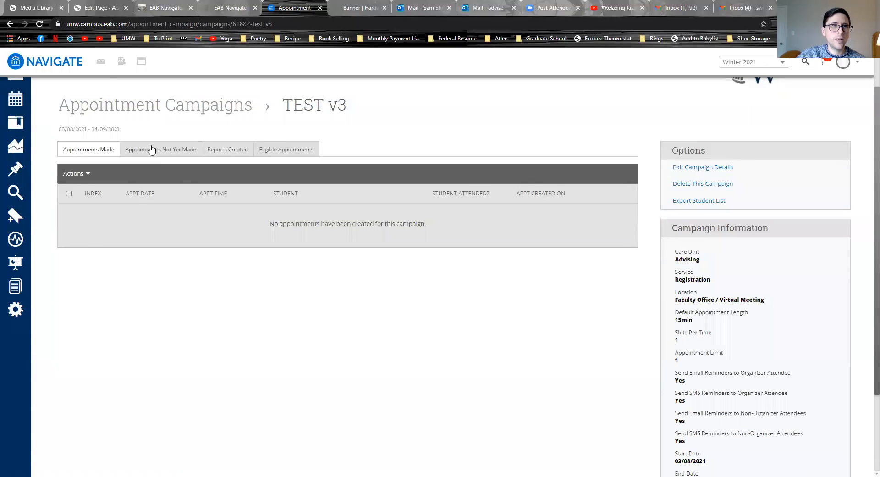
pyautogui.click(160, 153)
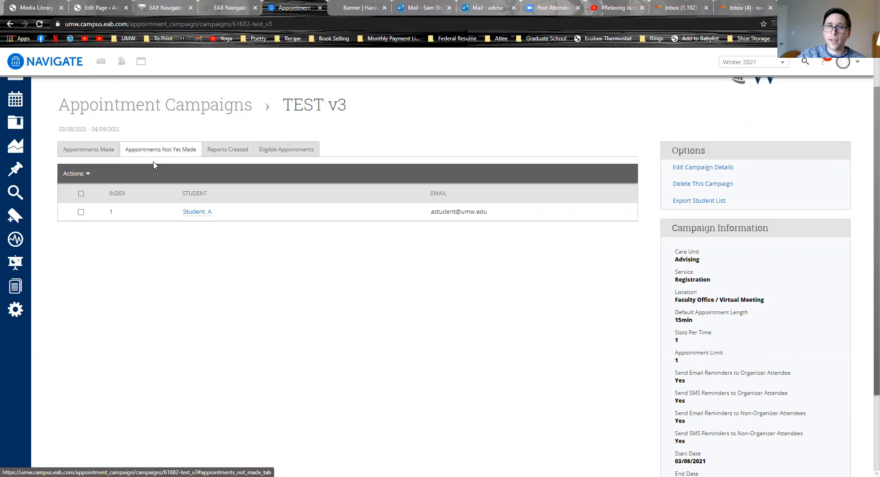
# Step: Select the listed student without an appointment and examine the follow-up actions available, such as resending the appointment request
pyautogui.click(81, 212)
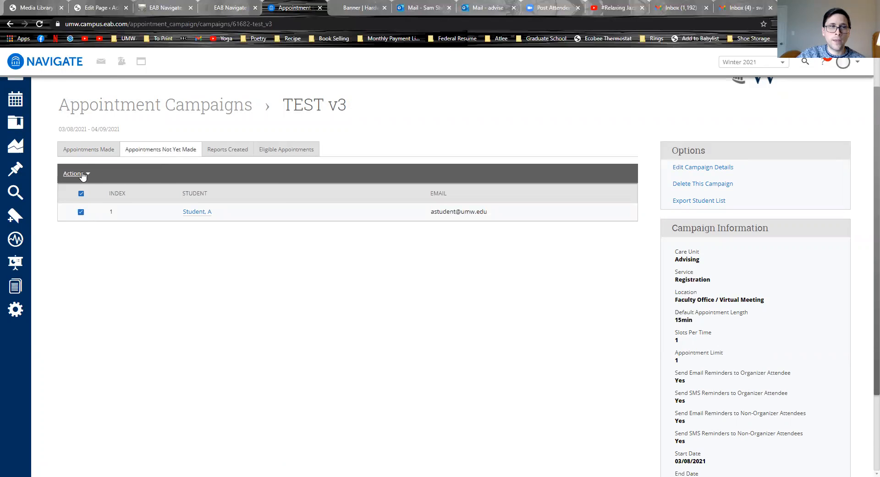
pyautogui.click(79, 174)
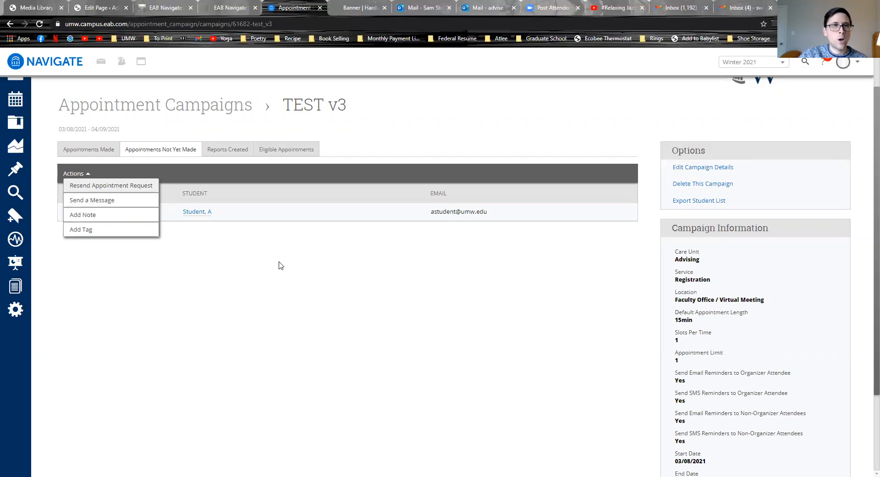
pyautogui.click(279, 265)
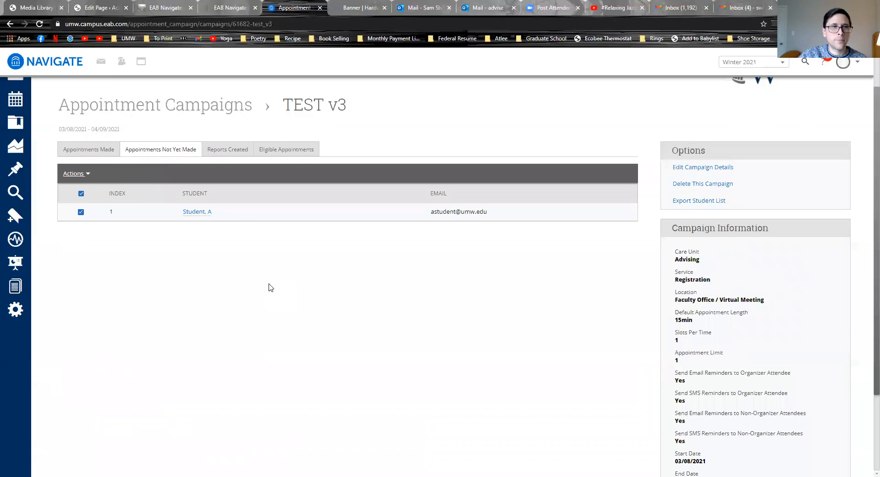
pyautogui.scroll(1, 266, 294)
# Step: Return to the staff home page and view the upcoming appointments and the recent appointments under Reporting
pyautogui.click(15, 98)
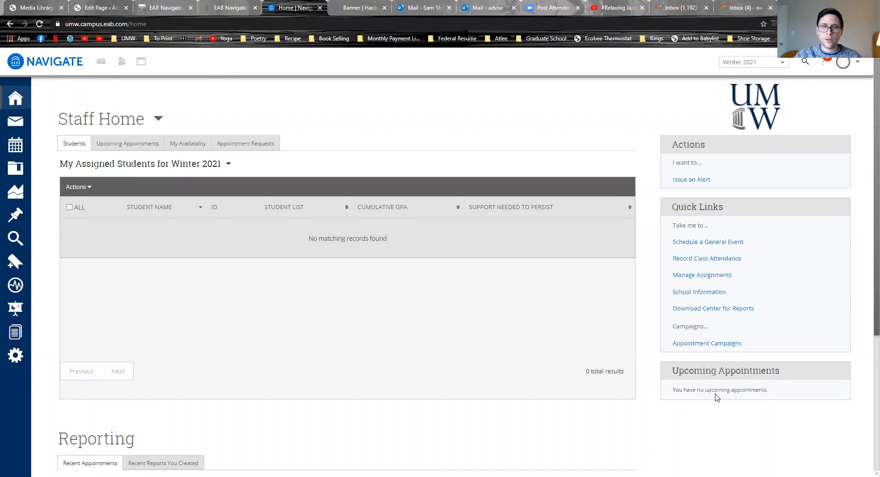
pyautogui.click(132, 146)
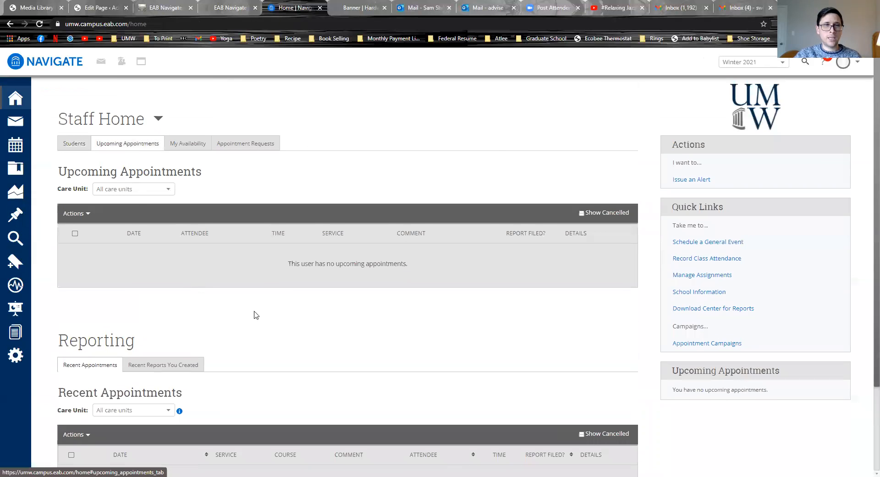
pyautogui.scroll(-1, 257, 316)
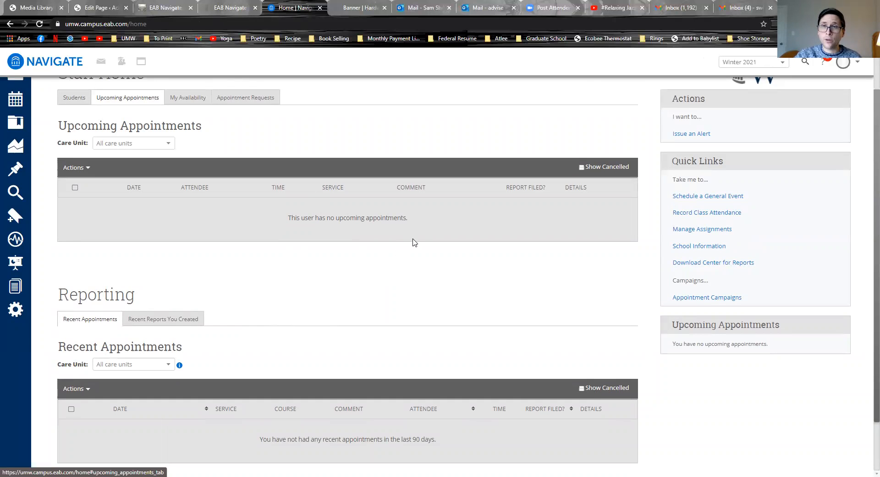
pyautogui.scroll(-1, 413, 242)
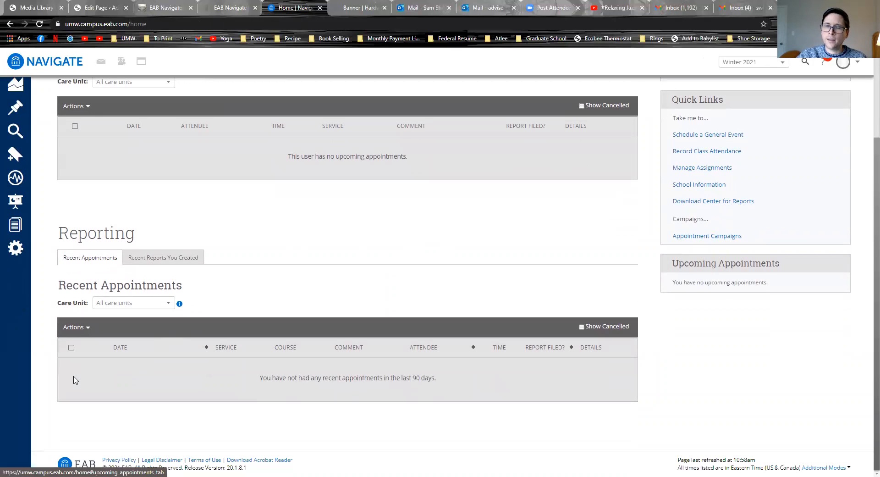
# Step: Try to add an appointment summary from the Recent Appointments list without selecting an appointment
pyautogui.click(79, 327)
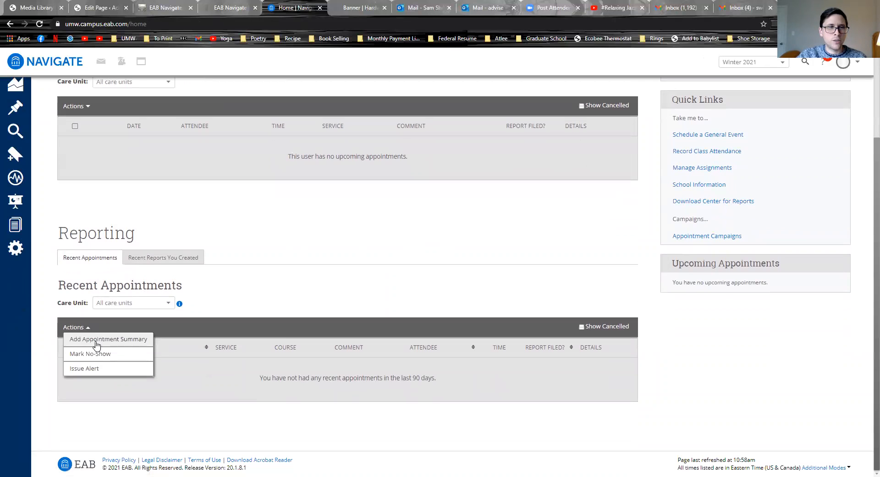
pyautogui.click(96, 339)
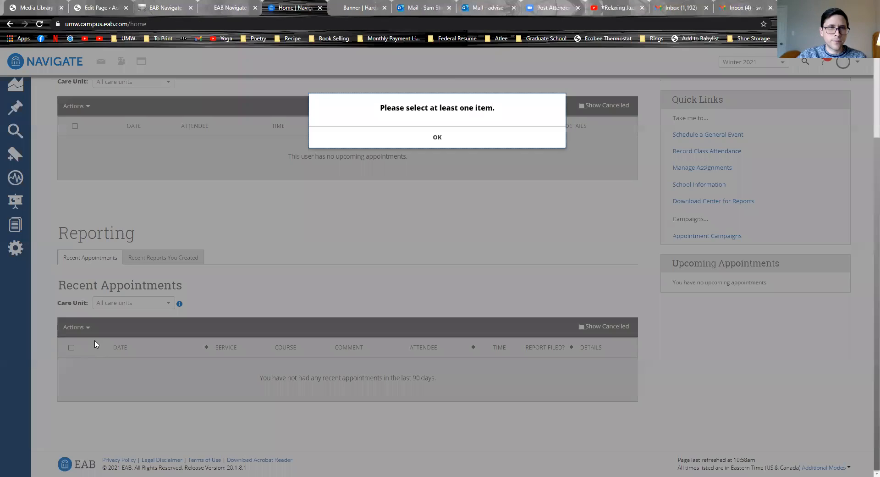
pyautogui.click(453, 139)
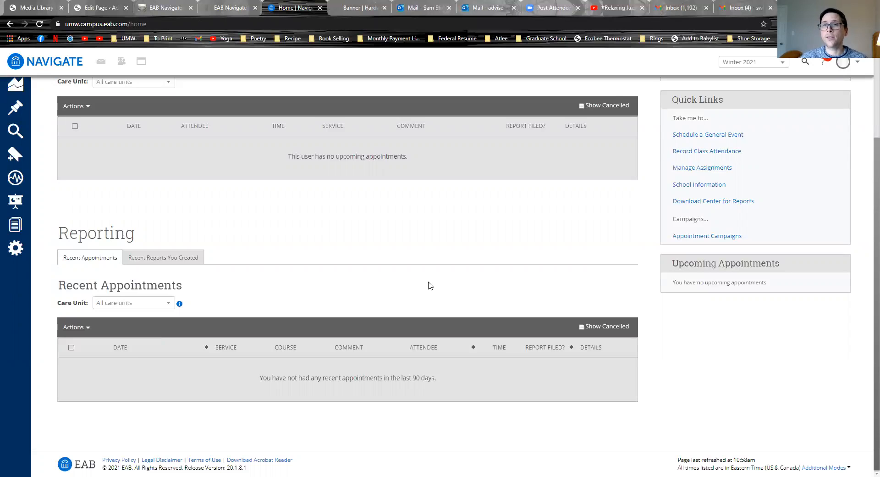
# Step: Review the upcoming appointments and the actions offered for recent appointments, then reload the staff home page
pyautogui.scroll(3, 367, 293)
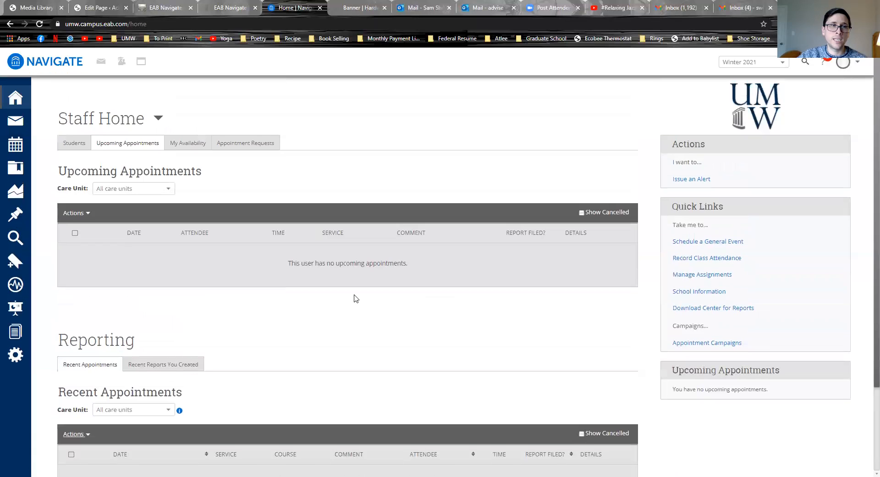
pyautogui.scroll(-1, 238, 255)
pyautogui.scroll(-2, 239, 256)
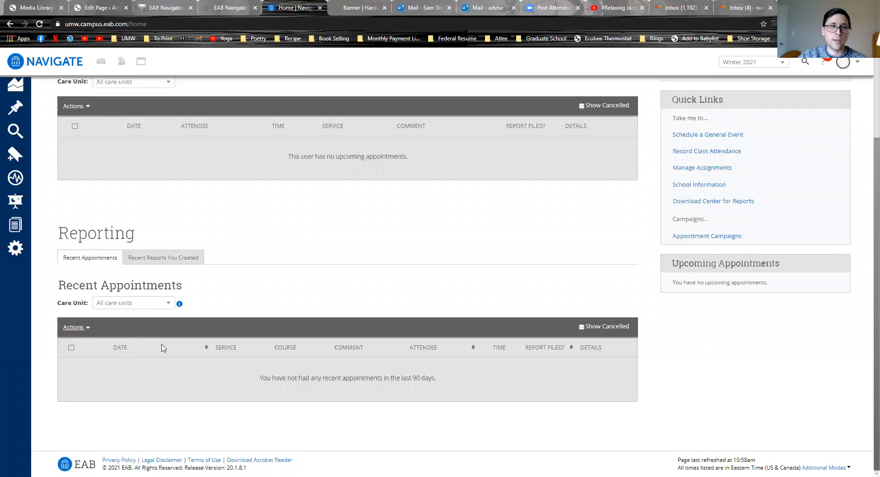
pyautogui.click(87, 327)
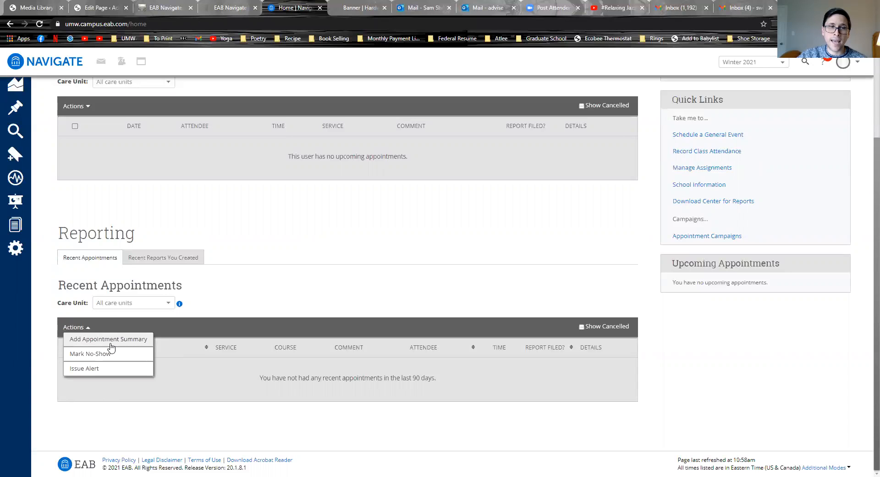
pyautogui.click(353, 252)
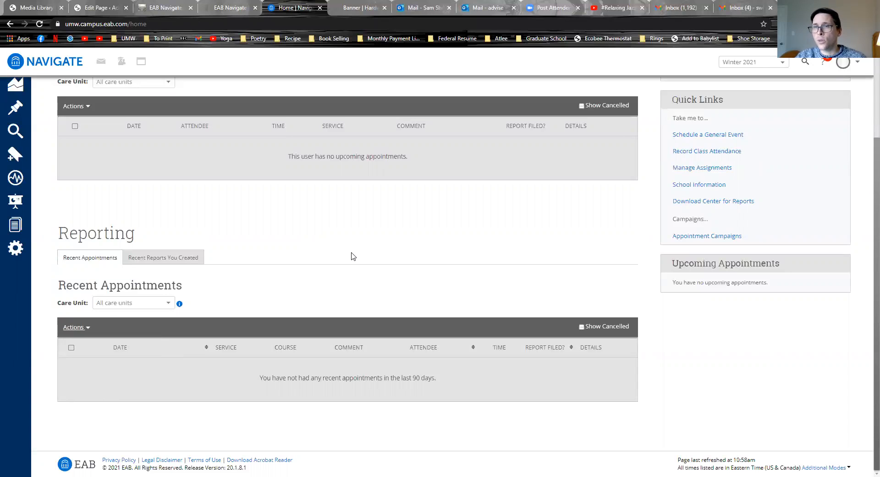
pyautogui.scroll(3, 391, 262)
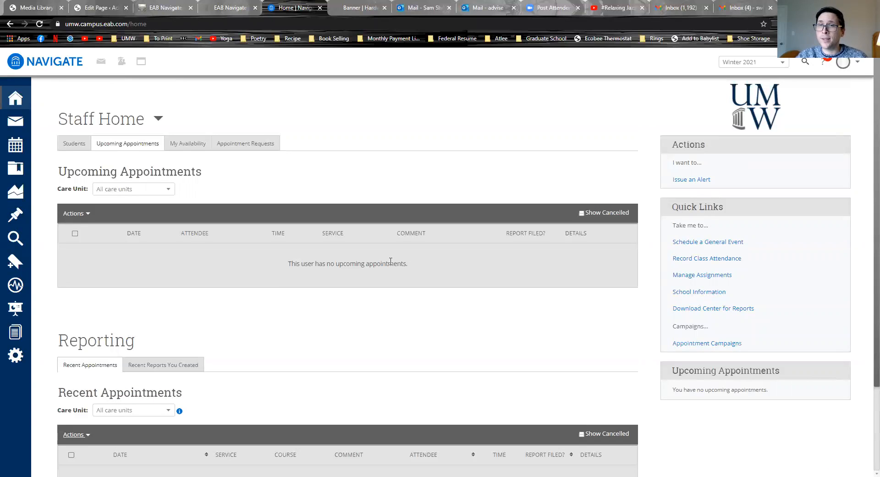
pyautogui.click(9, 104)
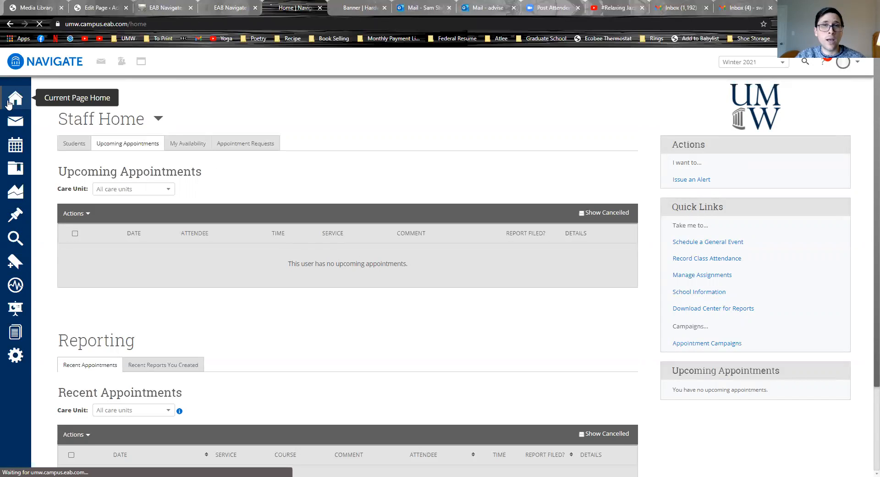